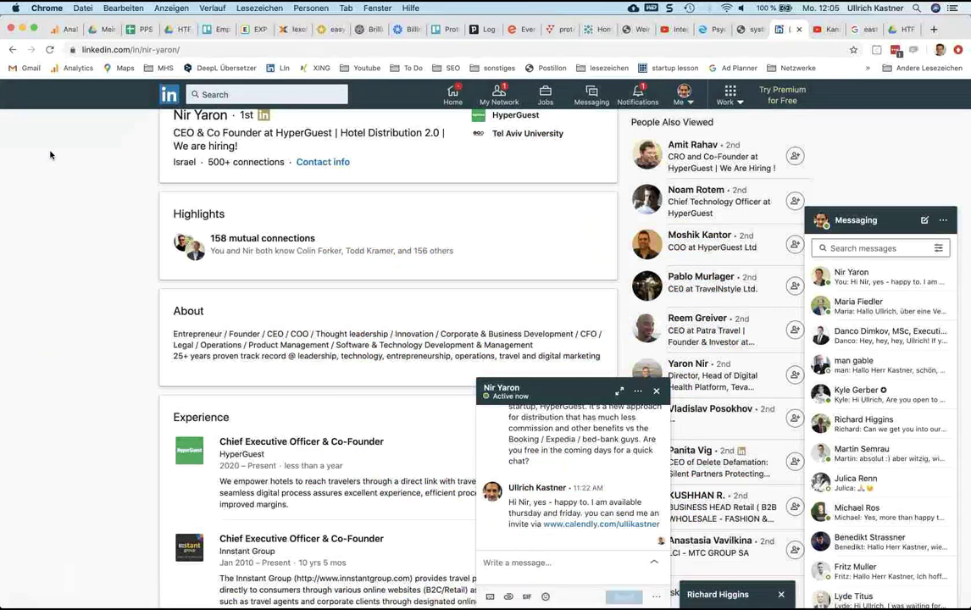
Switch to the PPS CPC spreadsheet and review the Commission, CPC and Conversion Rate assumptions
{"action": "key", "text": "super+3"}
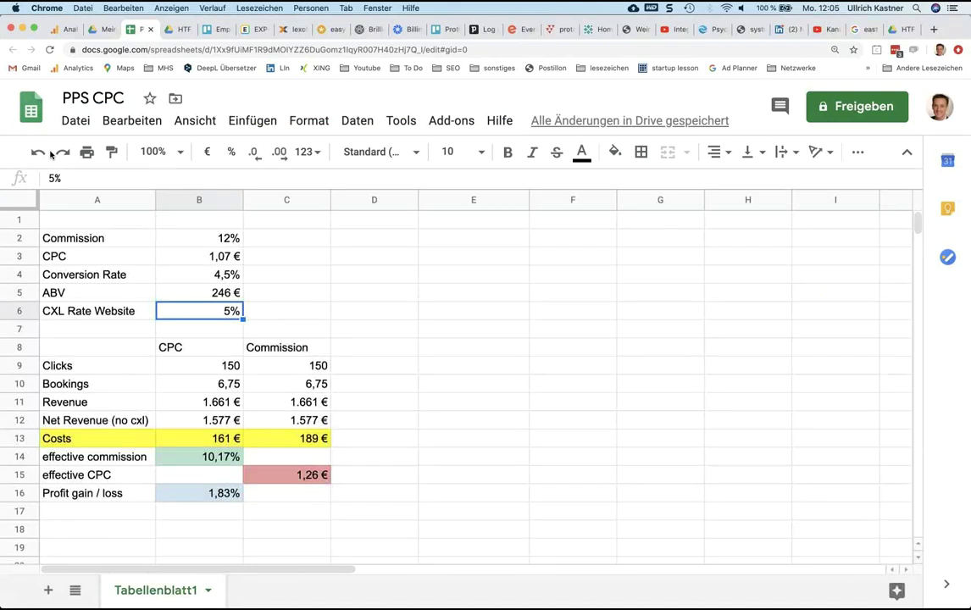
{"action": "key", "text": "Up"}
{"action": "key", "text": "Up"}
{"action": "key", "text": "Up"}
{"action": "key", "text": "Up"}
{"action": "key", "text": "Left"}
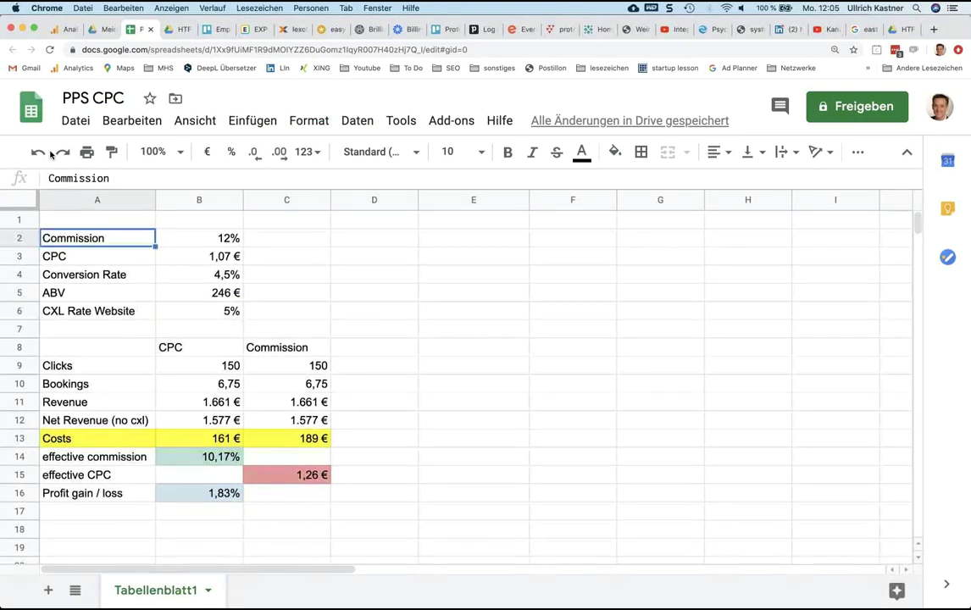
{"action": "key", "text": "Right"}
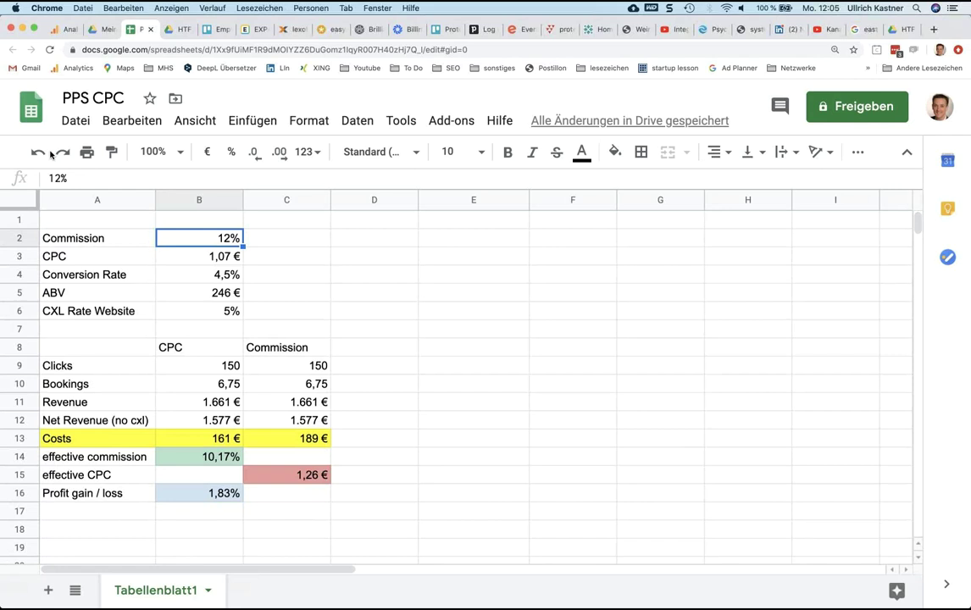
{"action": "key", "text": "Down"}
{"action": "key", "text": "Down"}
{"action": "key", "text": "Right"}
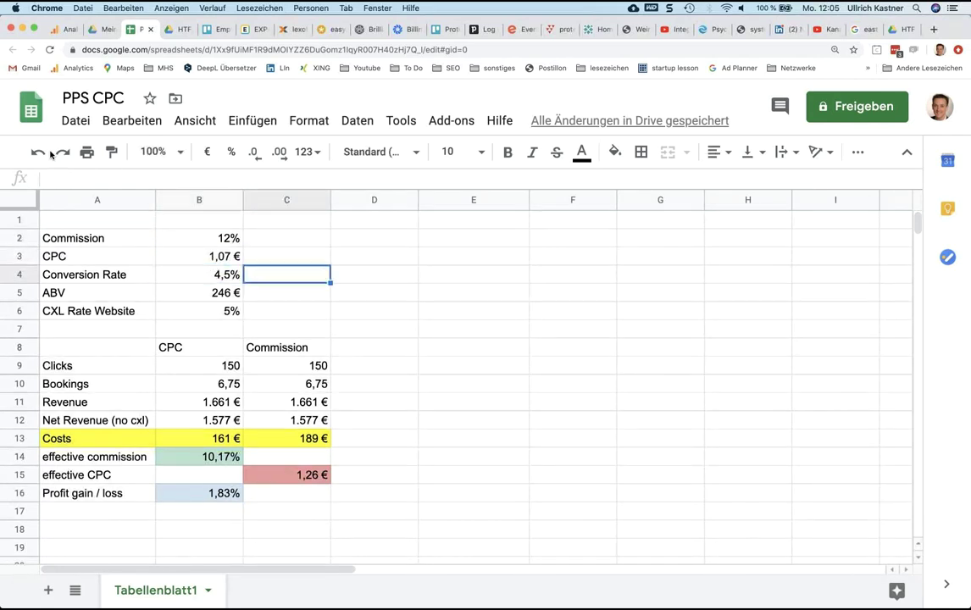
{"action": "key", "text": "Up"}
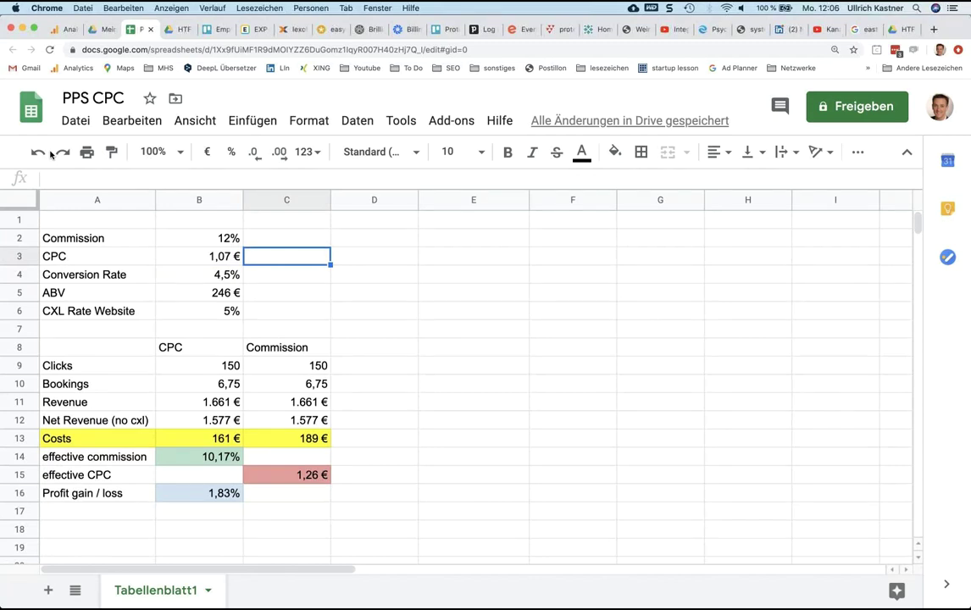
{"action": "key", "text": "Left"}
{"action": "key", "text": "Down"}
{"action": "key", "text": "Right"}
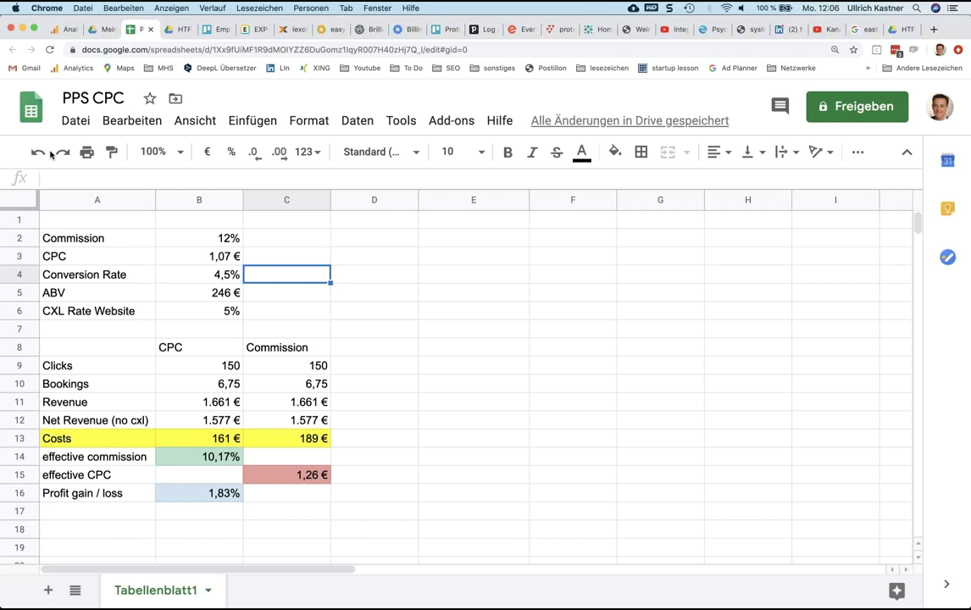
Examine the CPC column's calculation formulas from Clicks through Costs to effective commission
{"action": "key", "text": "Left"}
{"action": "key", "text": "Down"}
{"action": "key", "text": "Down"}
{"action": "key", "text": "Down"}
{"action": "key", "text": "Down"}
{"action": "key", "text": "Down"}
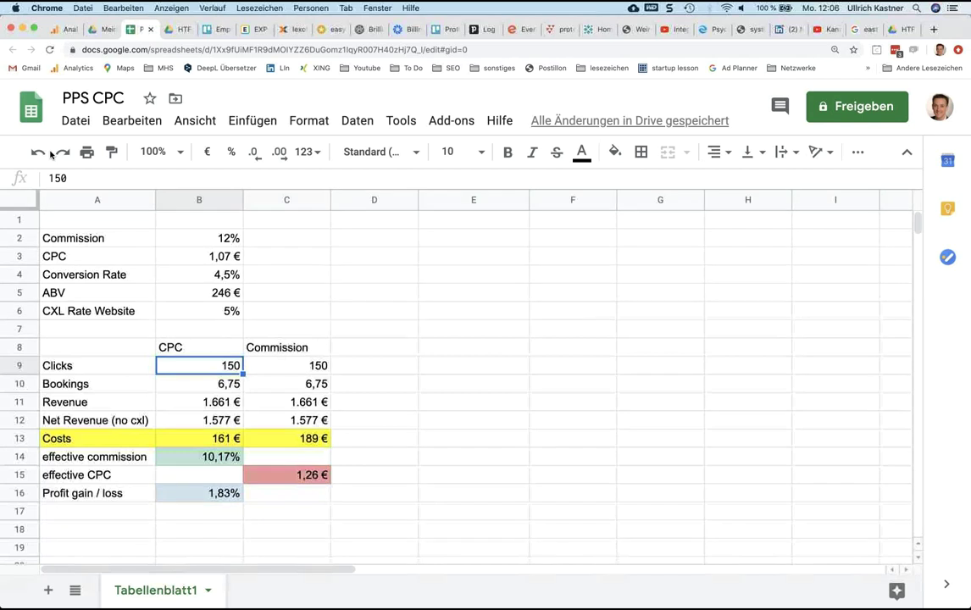
{"action": "key", "text": "Down"}
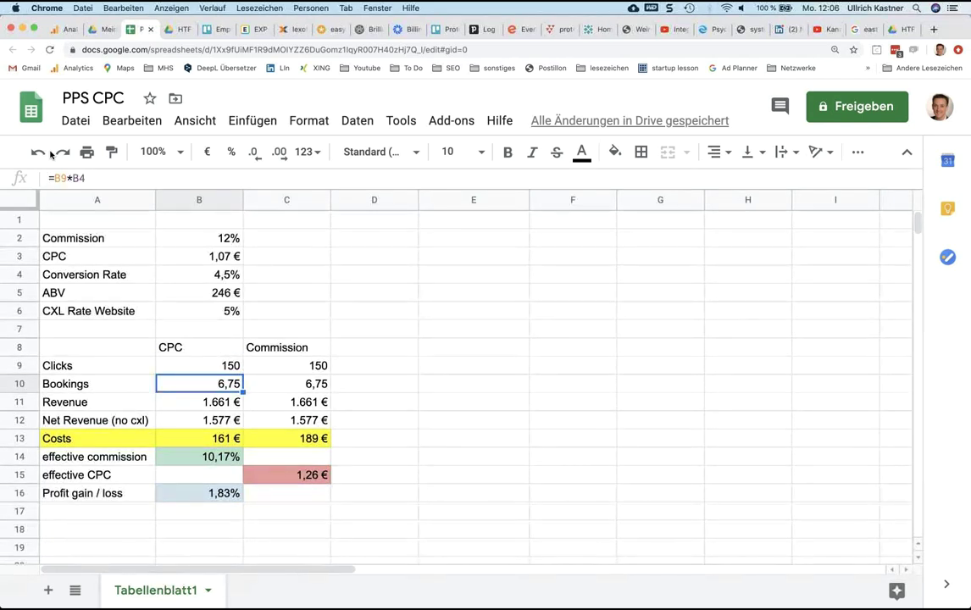
{"action": "key", "text": "Down"}
{"action": "key", "text": "Down"}
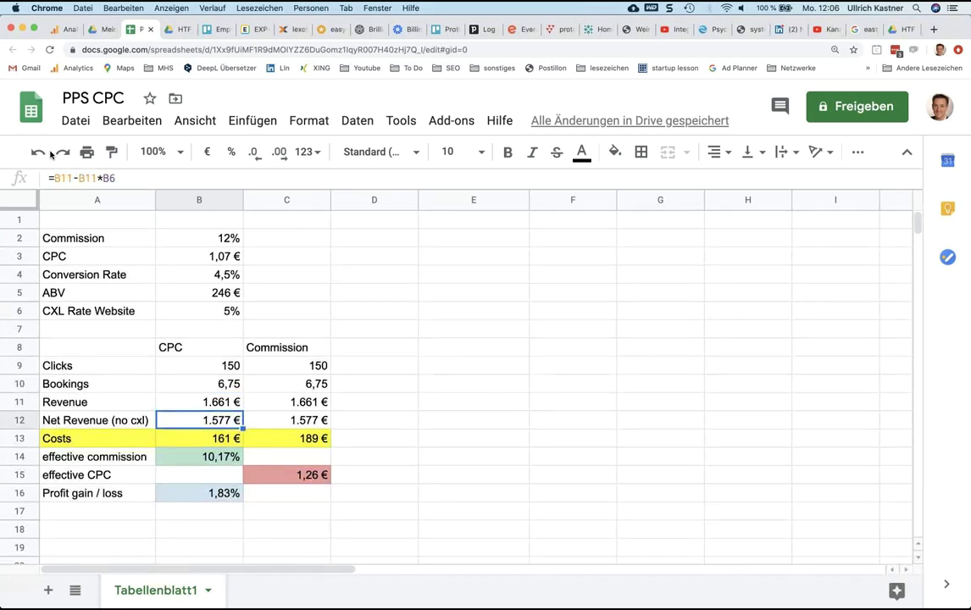
{"action": "key", "text": "Down"}
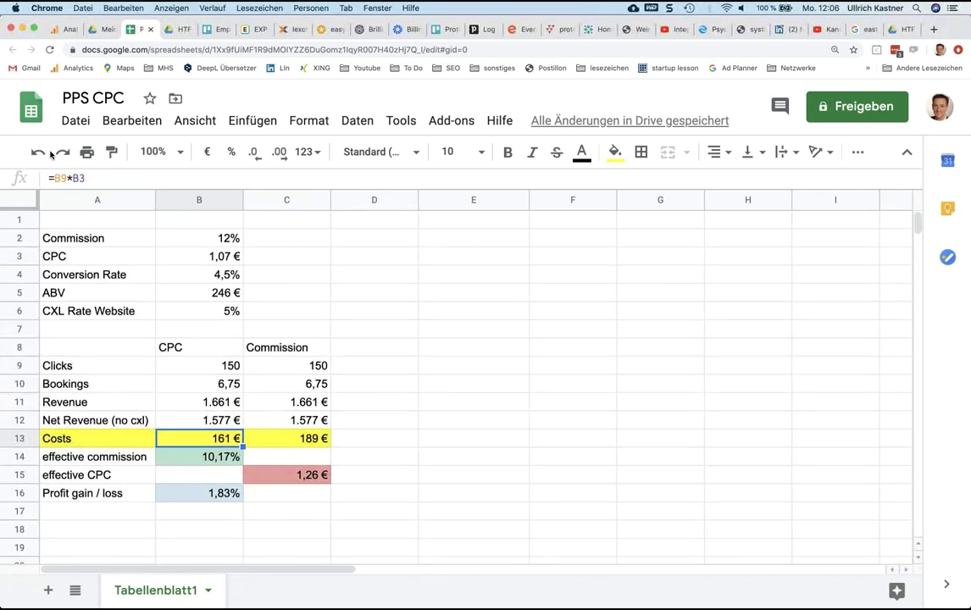
{"action": "key", "text": "Down"}
{"action": "key", "text": "Up"}
{"action": "key", "text": "Up"}
{"action": "key", "text": "Down"}
{"action": "key", "text": "Down"}
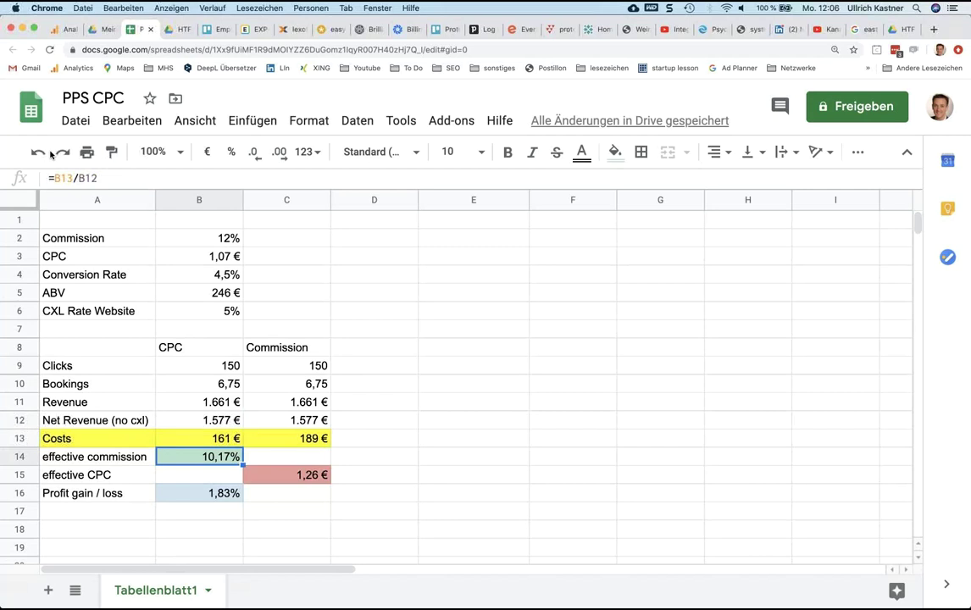
Set the Conversion Rate in B4 to 3%
{"action": "key", "text": "Up"}
{"action": "key", "text": "Up"}
{"action": "key", "text": "Up"}
{"action": "key", "text": "Up"}
{"action": "key", "text": "Up"}
{"action": "key", "text": "Up"}
{"action": "key", "text": "Up"}
{"action": "key", "text": "Up"}
{"action": "key", "text": "Up"}
{"action": "key", "text": "Up"}
{"action": "key", "text": "Up"}
{"action": "key", "text": "Up"}
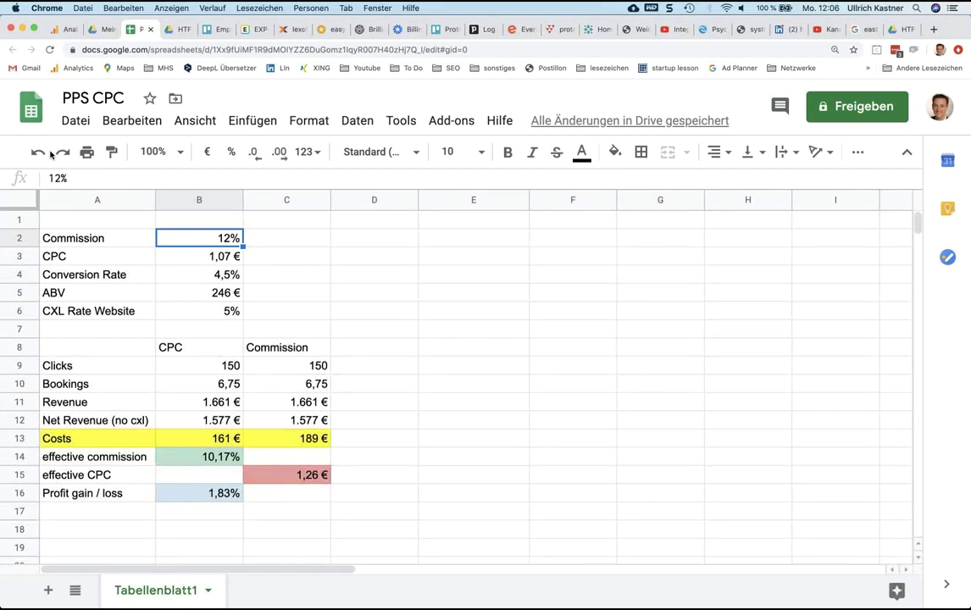
{"action": "key", "text": "Down"}
{"action": "key", "text": "Down"}
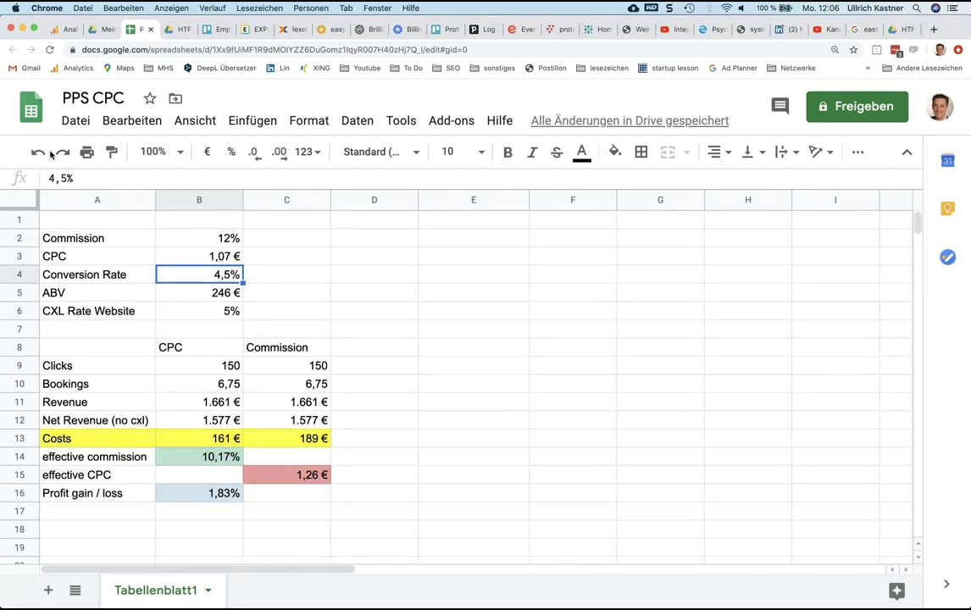
{"action": "type", "text": "3"}
{"action": "key", "text": "Return"}
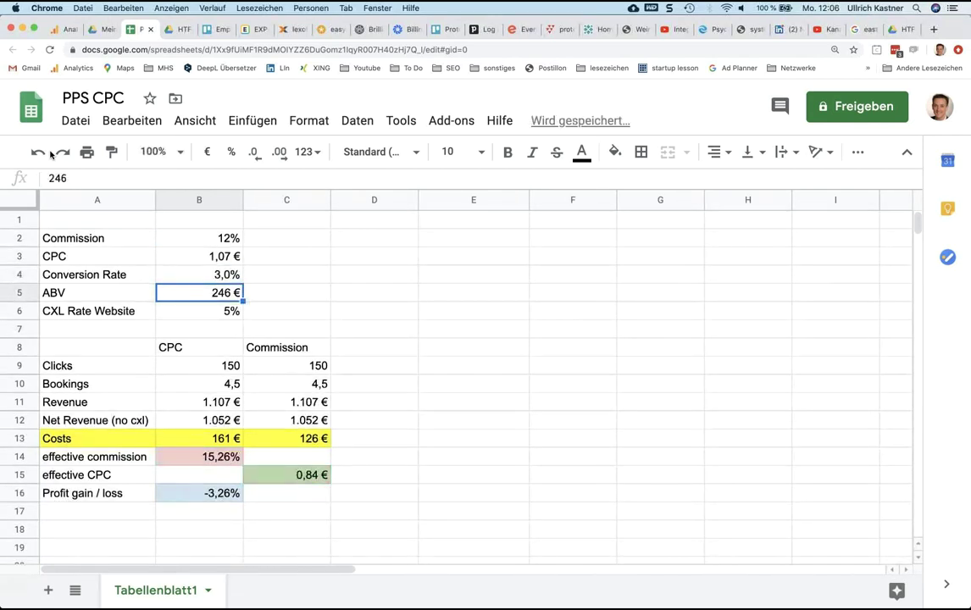
Check the effective commission in the CPC column and set the Conversion Rate in B4 to 4,5%
{"action": "key", "text": "Up"}
{"action": "key", "text": "Right"}
{"action": "key", "text": "Right"}
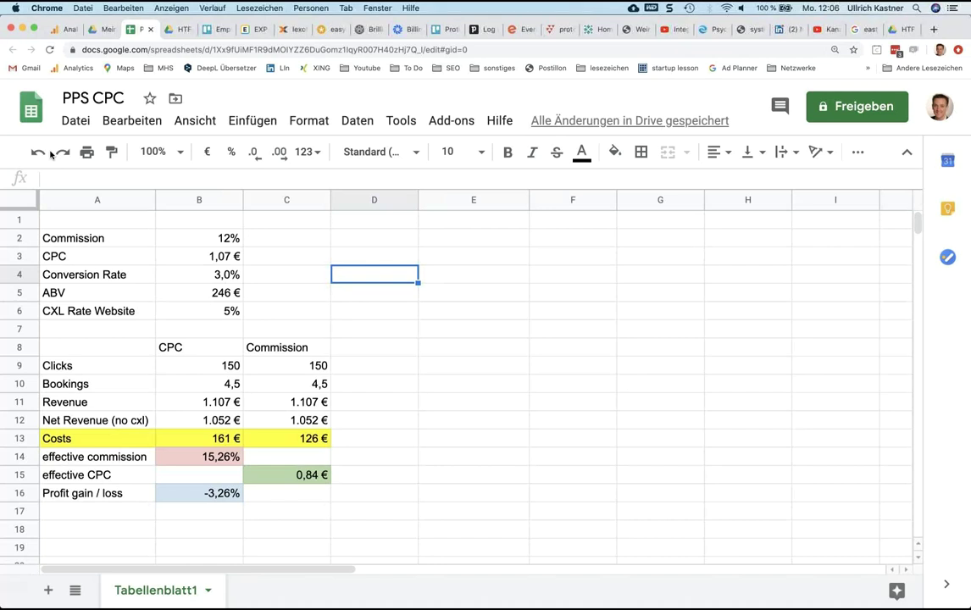
{"action": "left_click", "coordinate": [51, 154]}
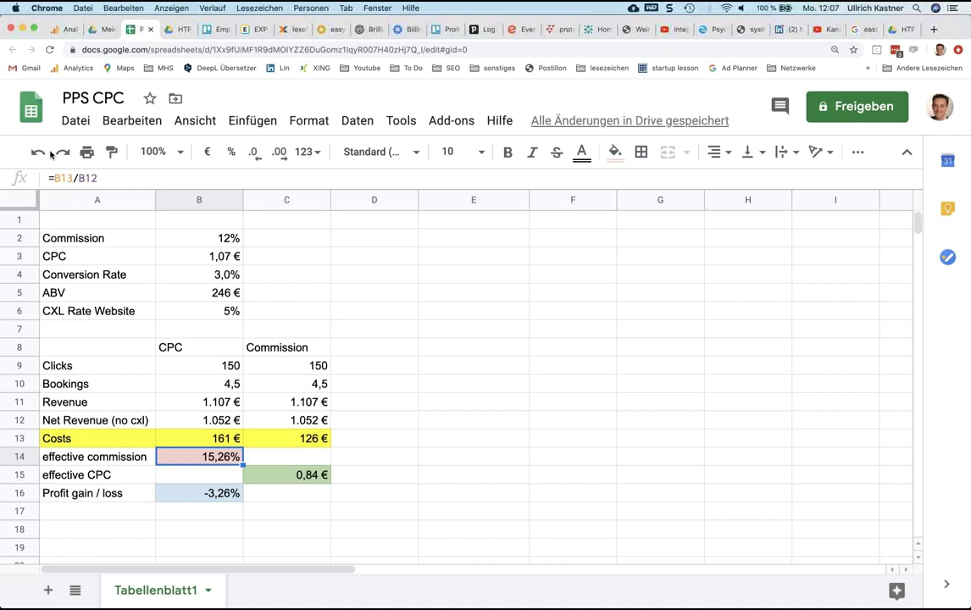
{"action": "key", "text": "Up"}
{"action": "key", "text": "Up"}
{"action": "key", "text": "Up"}
{"action": "key", "text": "Up"}
{"action": "key", "text": "Up"}
{"action": "key", "text": "Up"}
{"action": "key", "text": "Up"}
{"action": "key", "text": "Up"}
{"action": "key", "text": "Up"}
{"action": "key", "text": "Up"}
{"action": "type", "text": "4,5"}
{"action": "key", "text": "Return"}
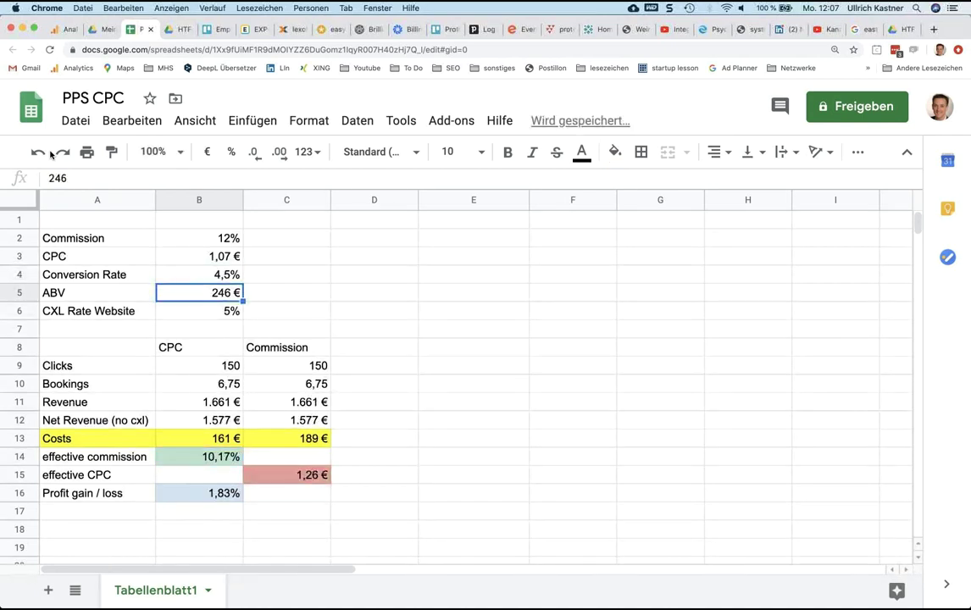
Examine the effective CPC formula in the Commission column and compare it with the CPC assumption in B3
{"action": "key", "text": "Right"}
{"action": "key", "text": "Down"}
{"action": "key", "text": "Down"}
{"action": "key", "text": "Down"}
{"action": "key", "text": "Down"}
{"action": "key", "text": "Down"}
{"action": "key", "text": "Down"}
{"action": "key", "text": "Down"}
{"action": "key", "text": "Down"}
{"action": "key", "text": "Down"}
{"action": "key", "text": "Down"}
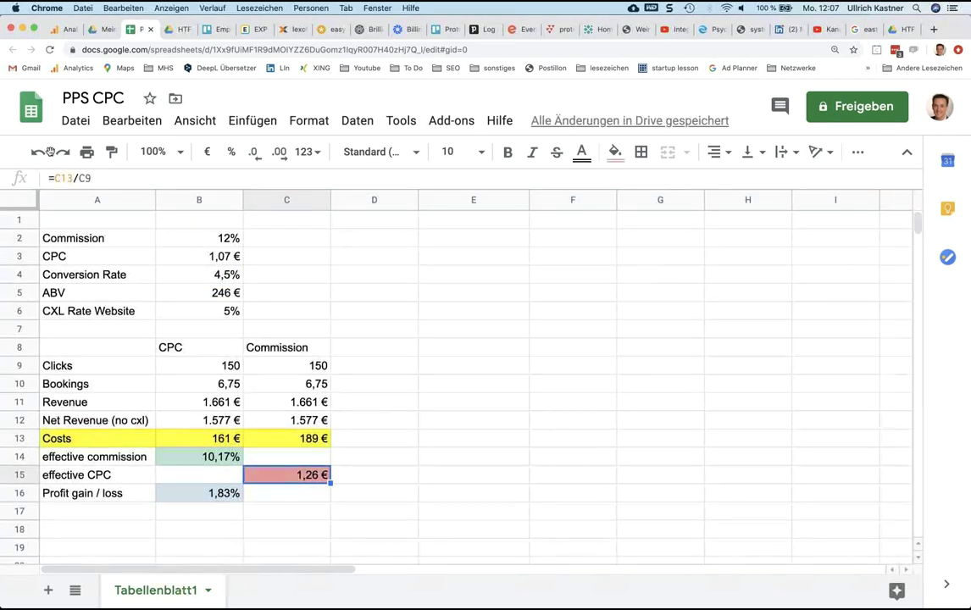
{"action": "left_click", "coordinate": [50, 152]}
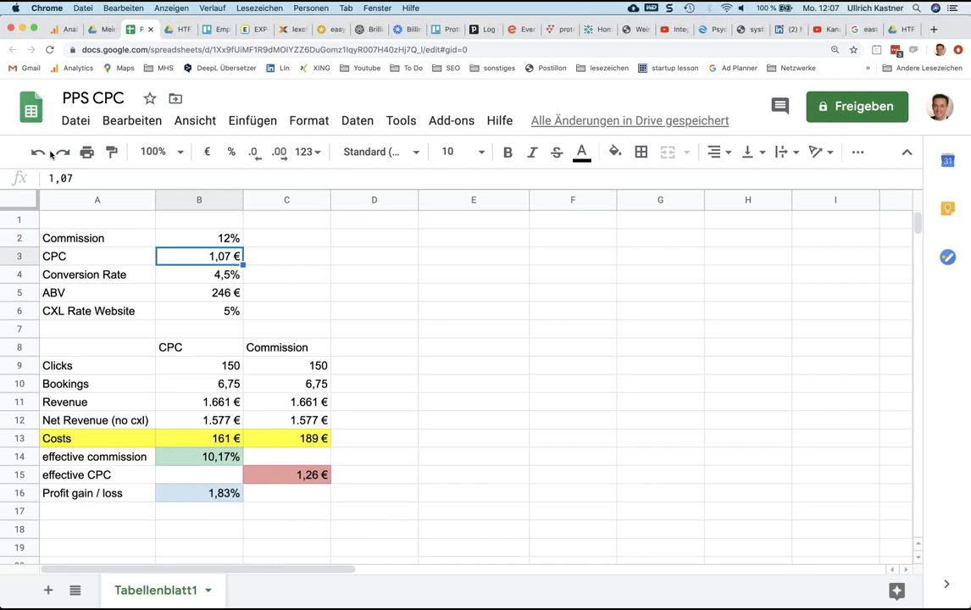
{"action": "key", "text": "Down"}
{"action": "key", "text": "Right"}
{"action": "key", "text": "Down"}
{"action": "key", "text": "Down"}
{"action": "key", "text": "Down"}
{"action": "key", "text": "Down"}
{"action": "key", "text": "Down"}
{"action": "key", "text": "Down"}
{"action": "key", "text": "Down"}
{"action": "key", "text": "Down"}
{"action": "key", "text": "Down"}
{"action": "key", "text": "Down"}
{"action": "key", "text": "Down"}
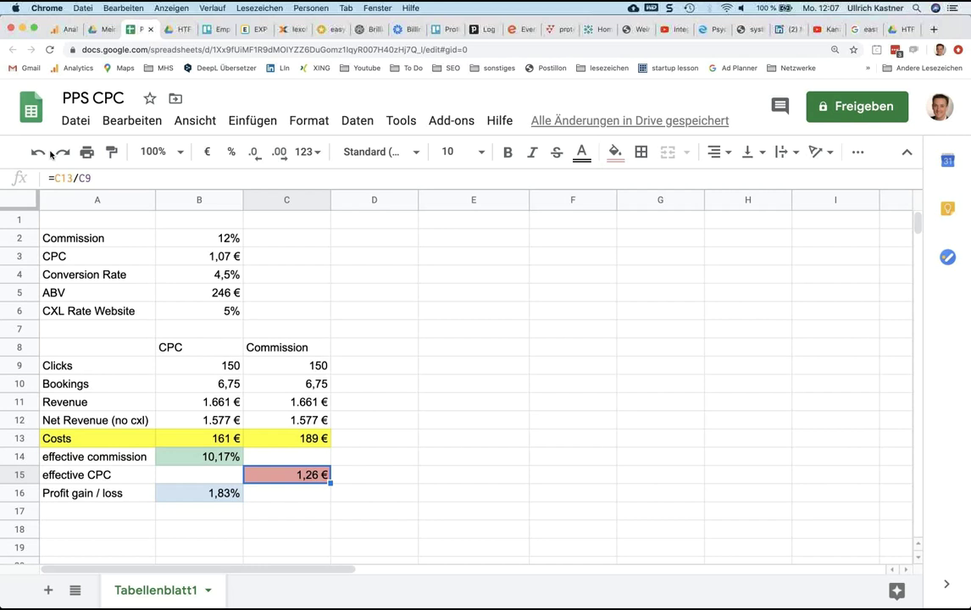
Lower the Conversion Rate in B4 to 3%
{"action": "key", "text": "Left"}
{"action": "key", "text": "Up"}
{"action": "key", "text": "Up"}
{"action": "key", "text": "Up"}
{"action": "key", "text": "Up"}
{"action": "key", "text": "Up"}
{"action": "key", "text": "Up"}
{"action": "key", "text": "Up"}
{"action": "key", "text": "Up"}
{"action": "key", "text": "Up"}
{"action": "key", "text": "Up"}
{"action": "key", "text": "Up"}
{"action": "type", "text": "3"}
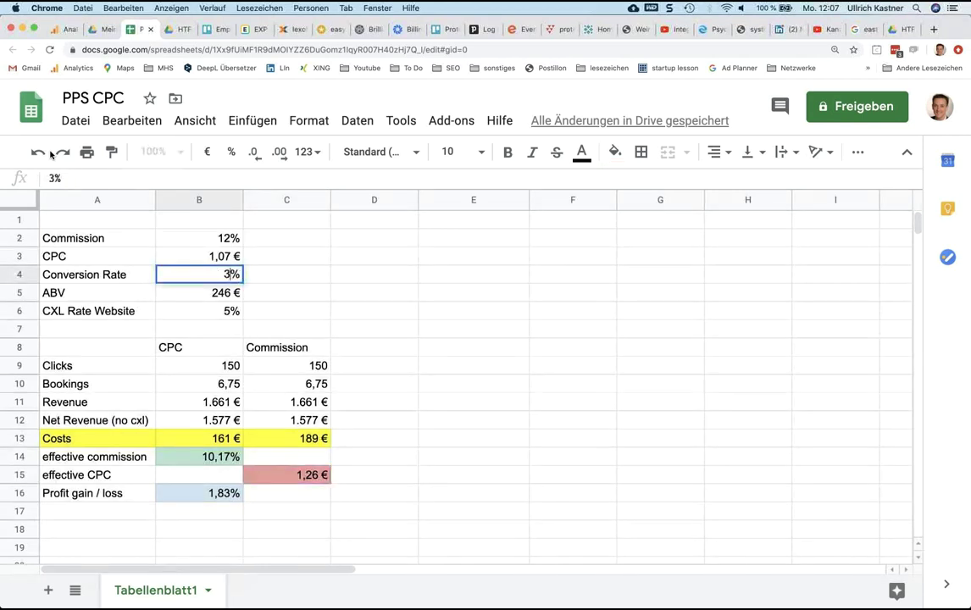
{"action": "key", "text": "Return"}
Compare the recalculated effective CPC in C15 with the CPC assumption in B3
{"action": "key", "text": "Right"}
{"action": "key", "text": "Right"}
{"action": "key", "text": "Up"}
{"action": "key", "text": "Left"}
{"action": "key", "text": "Down"}
{"action": "key", "text": "Down"}
{"action": "key", "text": "Down"}
{"action": "key", "text": "Down"}
{"action": "key", "text": "Down"}
{"action": "key", "text": "Down"}
{"action": "key", "text": "Down"}
{"action": "key", "text": "Down"}
{"action": "key", "text": "Down"}
{"action": "key", "text": "Down"}
{"action": "key", "text": "Down"}
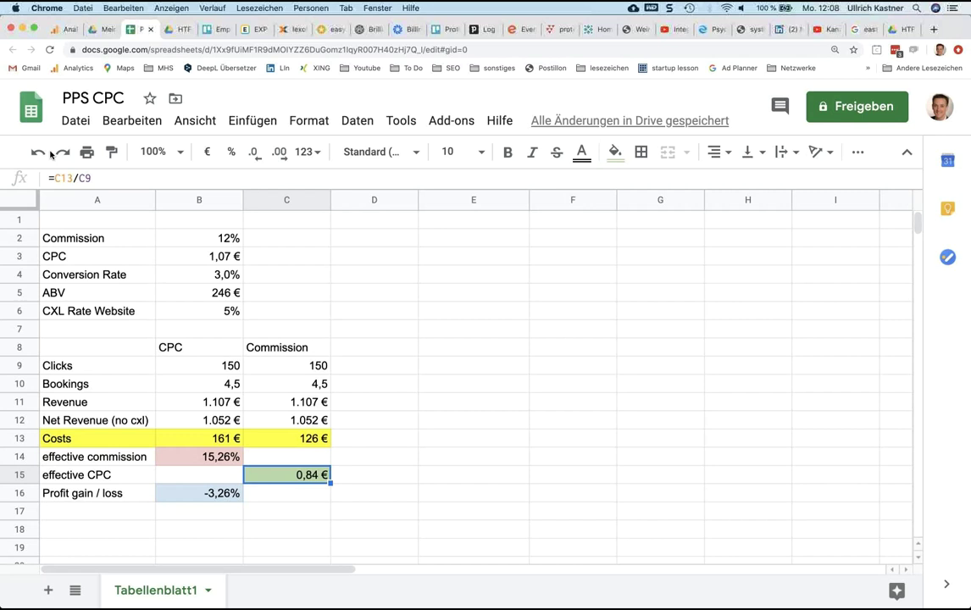
{"action": "key", "text": "Left"}
{"action": "key", "text": "Up"}
{"action": "key", "text": "Up"}
{"action": "key", "text": "Up"}
{"action": "key", "text": "Up"}
{"action": "key", "text": "Up"}
{"action": "key", "text": "Up"}
{"action": "key", "text": "Up"}
{"action": "key", "text": "Up"}
{"action": "key", "text": "Up"}
{"action": "key", "text": "Up"}
{"action": "key", "text": "Up"}
{"action": "key", "text": "Up"}
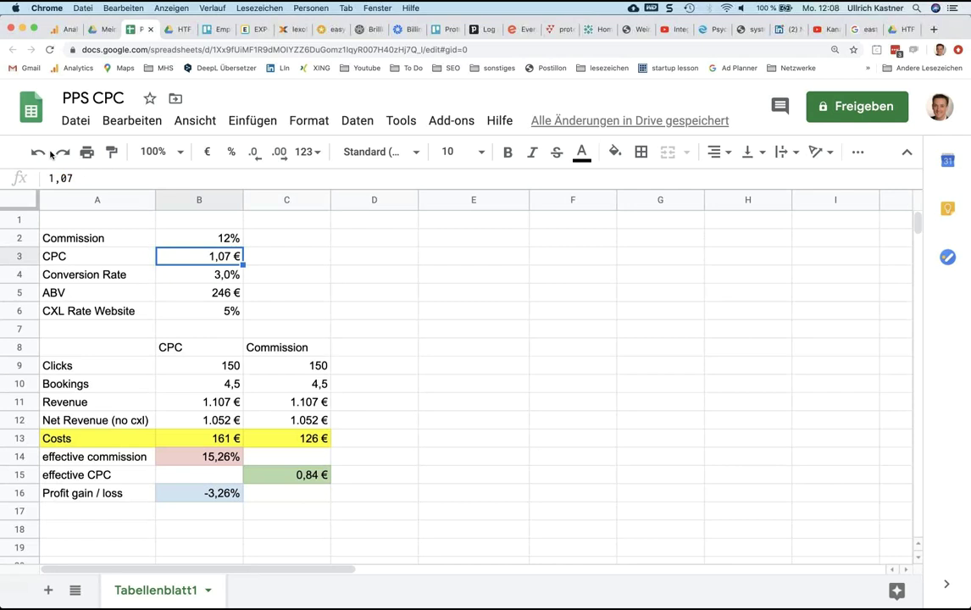
Set the Clicks in the Commission column to 80
{"action": "key", "text": "Right"}
{"action": "key", "text": "Down"}
{"action": "key", "text": "Down"}
{"action": "key", "text": "Down"}
{"action": "key", "text": "Down"}
{"action": "key", "text": "Down"}
{"action": "key", "text": "Down"}
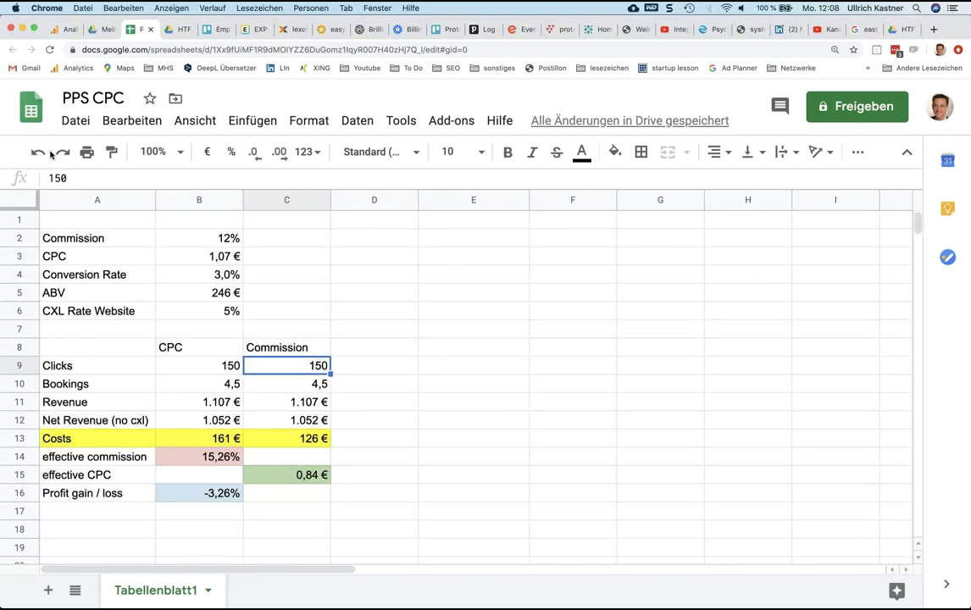
{"action": "type", "text": "80"}
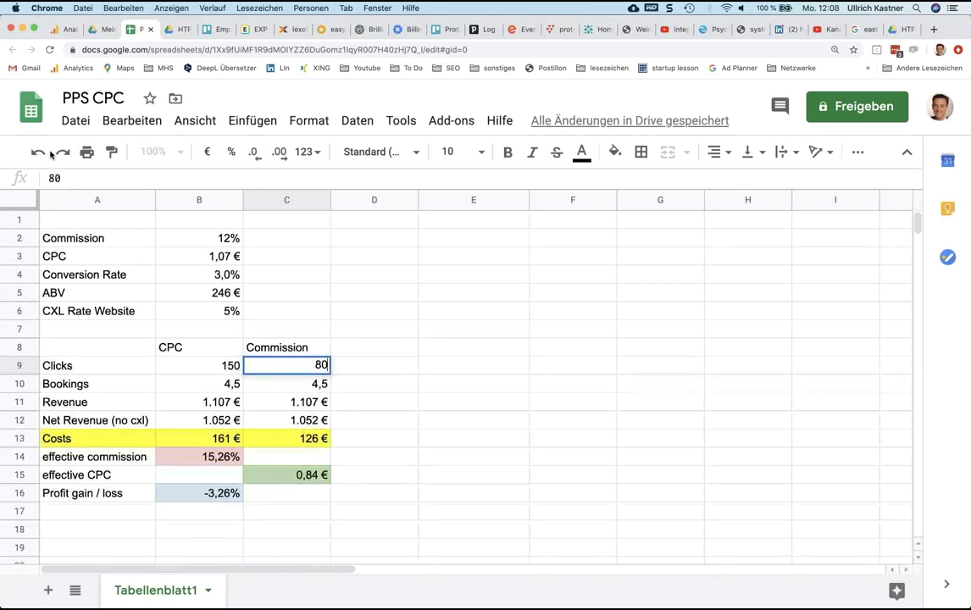
{"action": "key", "text": "Return"}
Restore the Commission column's Clicks to 150
{"action": "key", "text": "Down"}
{"action": "key", "text": "Up"}
{"action": "key", "text": "Up"}
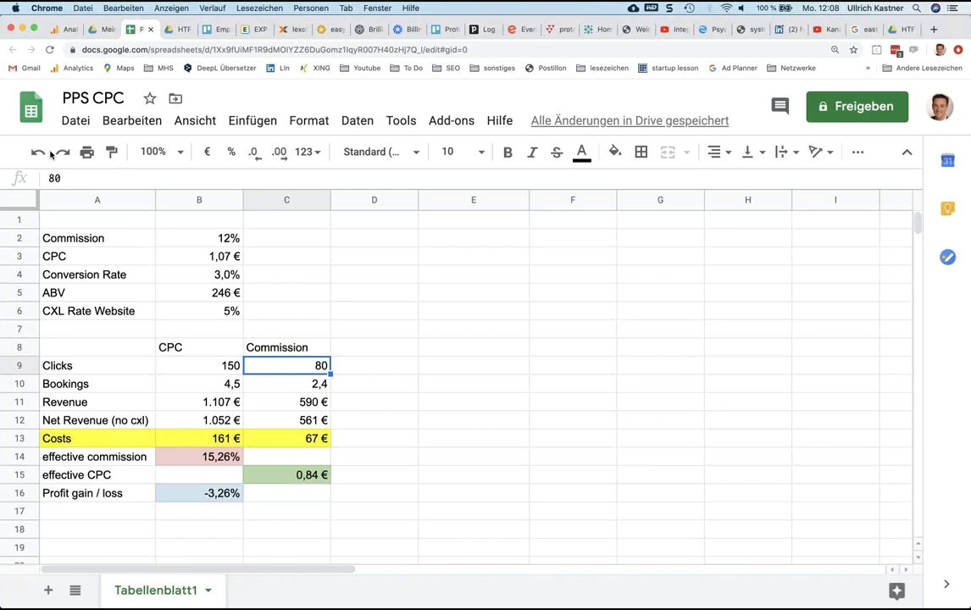
{"action": "type", "text": "150"}
{"action": "key", "text": "Return"}
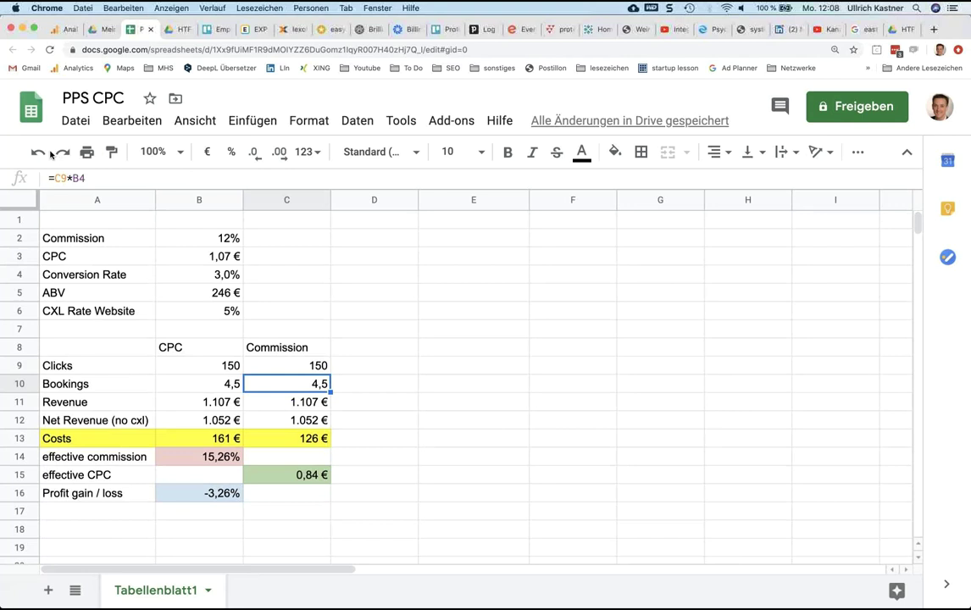
Set the Commission rate in B2 to 14%
{"action": "left_click", "coordinate": [51, 154]}
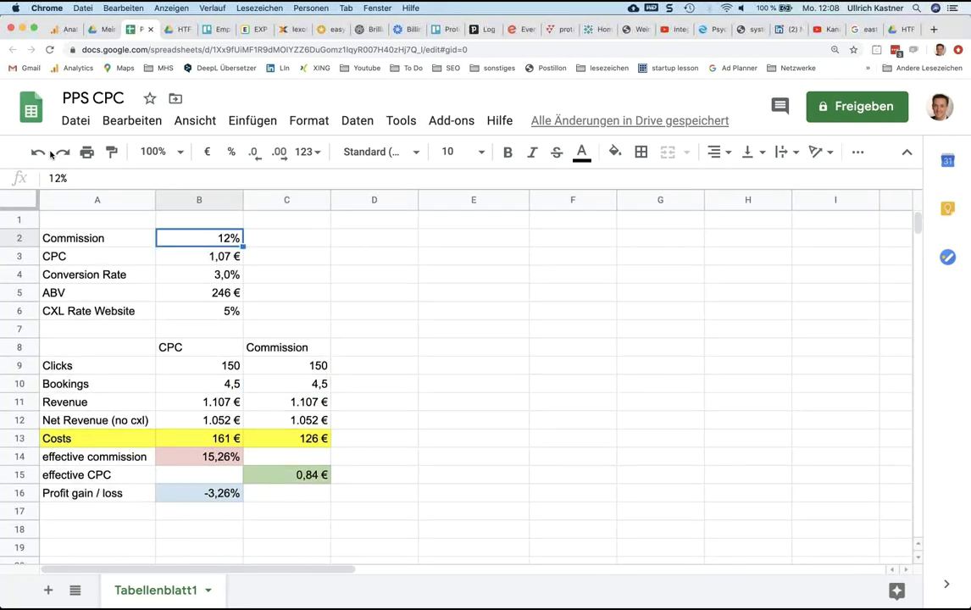
{"action": "key", "text": "Down"}
{"action": "key", "text": "Down"}
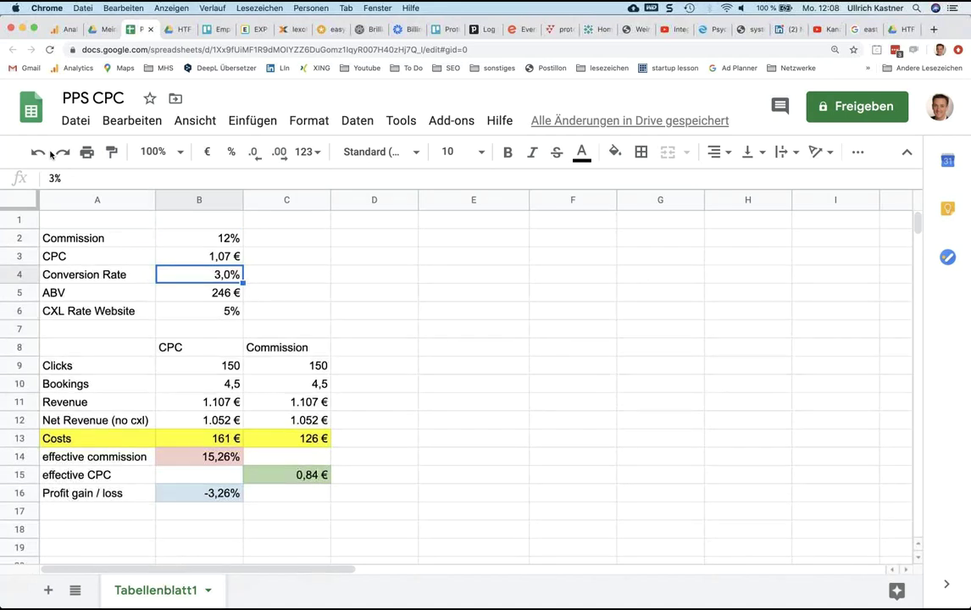
{"action": "key", "text": "Up"}
{"action": "key", "text": "Up"}
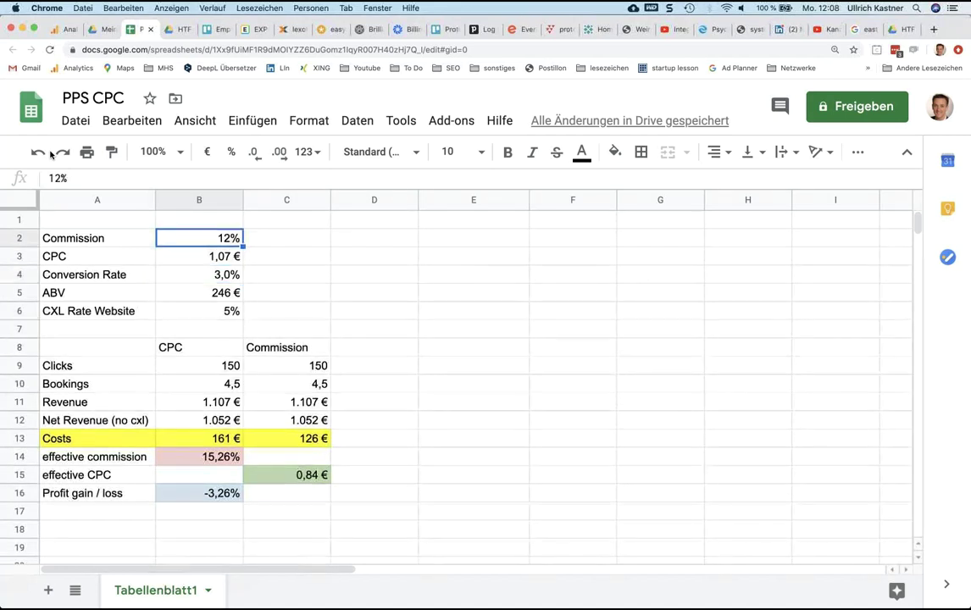
{"action": "type", "text": "14"}
{"action": "key", "text": "Return"}
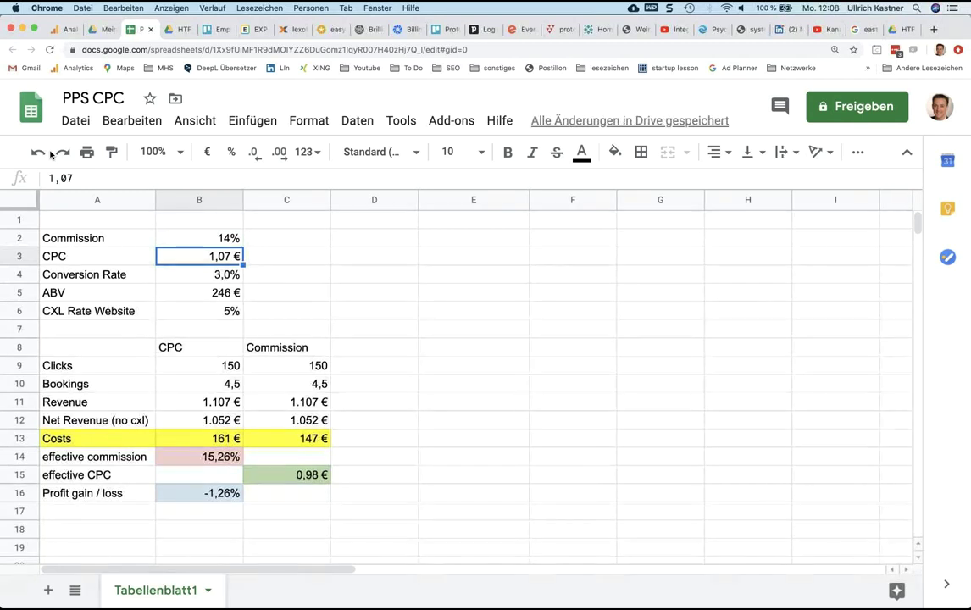
Return the Commission rate in B2 to 12%
{"action": "key", "text": "Up"}
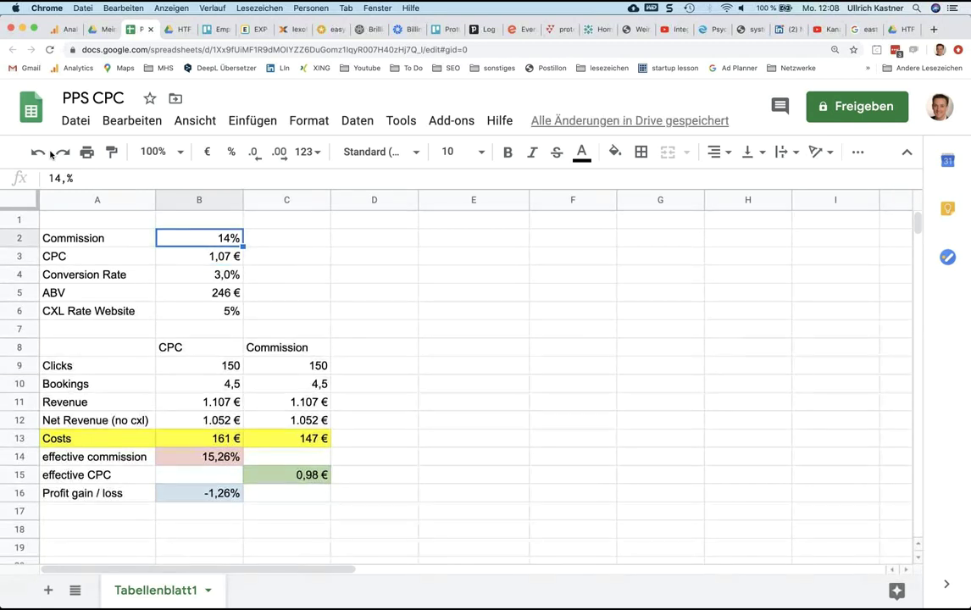
{"action": "type", "text": "12"}
{"action": "key", "text": "Return"}
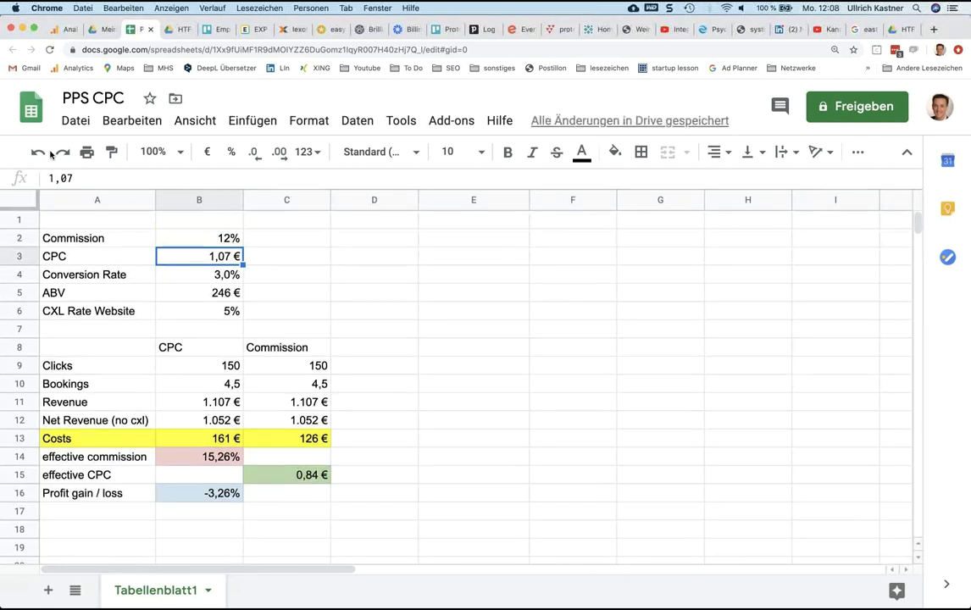
Examine the effective CPC in the Commission column at C15
{"action": "key", "text": "Right"}
{"action": "key", "text": "Down"}
{"action": "key", "text": "Down"}
{"action": "key", "text": "Down"}
{"action": "key", "text": "Down"}
{"action": "key", "text": "Down"}
{"action": "key", "text": "Down"}
{"action": "key", "text": "Down"}
{"action": "key", "text": "Down"}
{"action": "key", "text": "Down"}
{"action": "key", "text": "Down"}
{"action": "key", "text": "Down"}
{"action": "key", "text": "Down"}
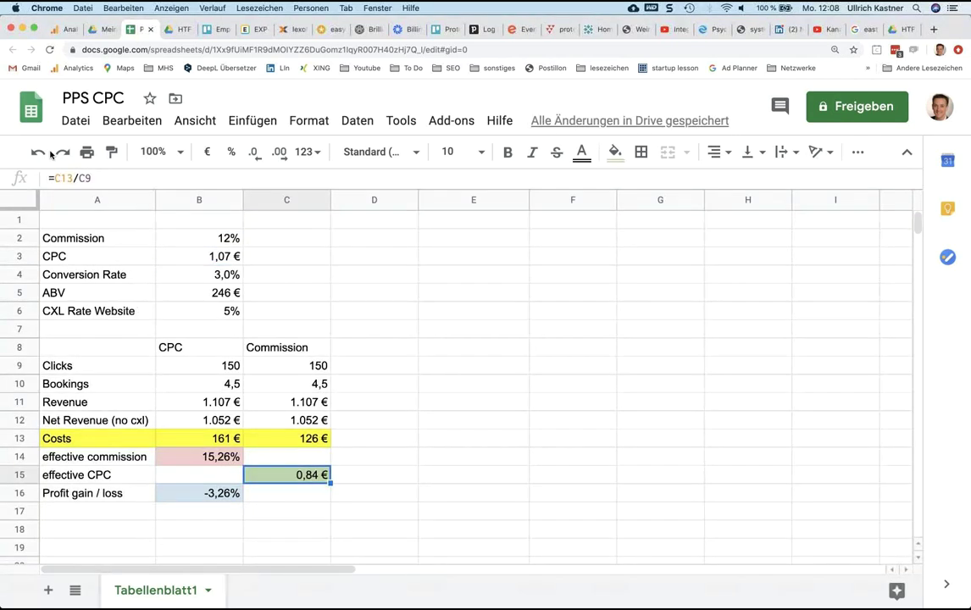
Set the Commission rate in B2 to 13%
{"action": "key", "text": "Left"}
{"action": "key", "text": "Up"}
{"action": "key", "text": "Up"}
{"action": "key", "text": "Up"}
{"action": "key", "text": "Up"}
{"action": "key", "text": "Up"}
{"action": "key", "text": "Up"}
{"action": "key", "text": "Up"}
{"action": "key", "text": "Up"}
{"action": "key", "text": "Up"}
{"action": "key", "text": "Up"}
{"action": "key", "text": "Up"}
{"action": "key", "text": "Up"}
{"action": "key", "text": "Up"}
{"action": "type", "text": "3"}
{"action": "key", "text": "Return"}
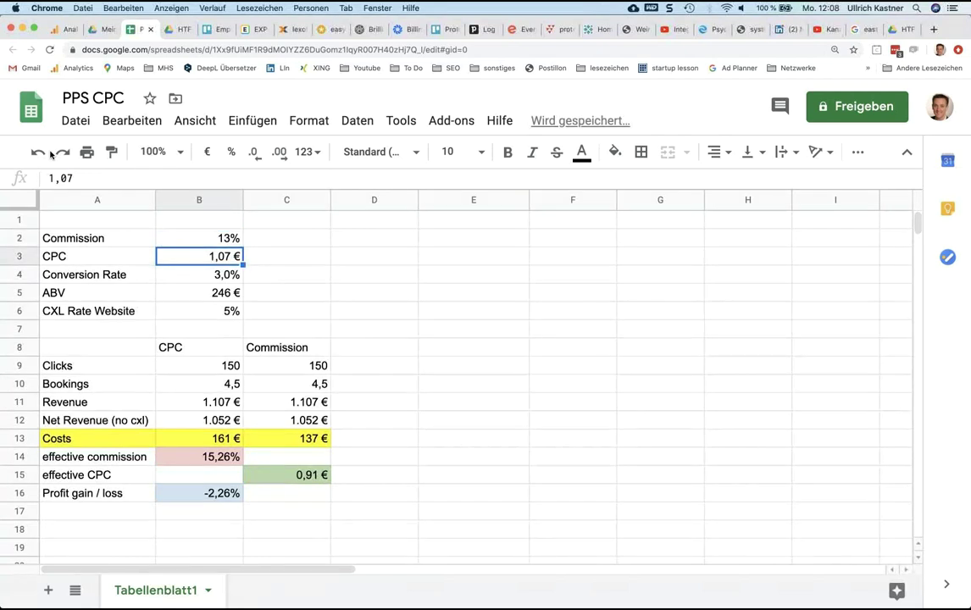
Examine the Commission column's effective CPC in C15 at the 13% commission rate
{"action": "key", "text": "Right"}
{"action": "key", "text": "Down"}
{"action": "key", "text": "Down"}
{"action": "key", "text": "Down"}
{"action": "key", "text": "Down"}
{"action": "key", "text": "Down"}
{"action": "key", "text": "Down"}
{"action": "key", "text": "Down"}
{"action": "key", "text": "Down"}
{"action": "key", "text": "Down"}
{"action": "key", "text": "Down"}
{"action": "key", "text": "Down"}
{"action": "key", "text": "Down"}
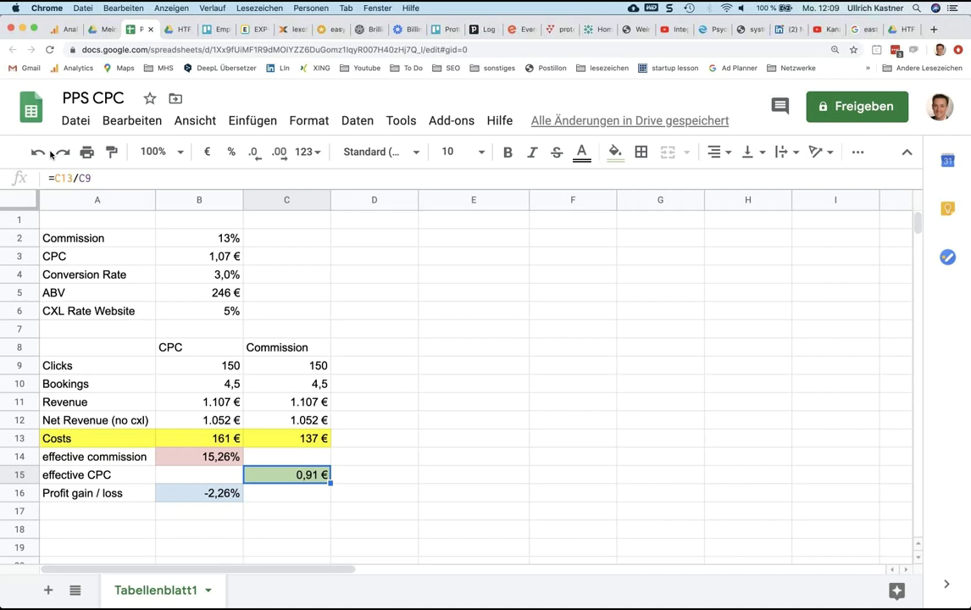
Switch to the webinar_PPS_May2020 presentation in PowerPoint
{"action": "mouse_move", "coordinate": [551, 577]}
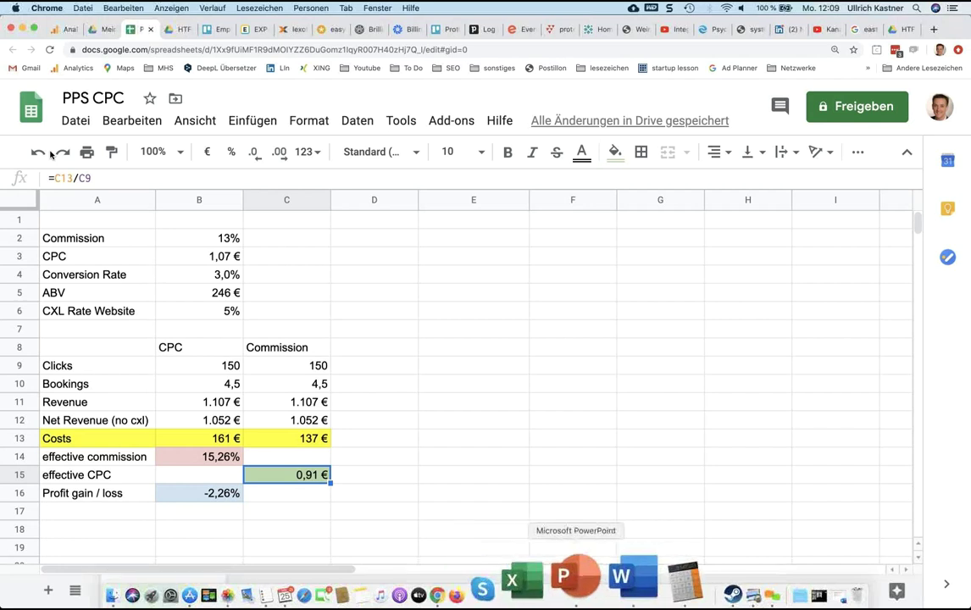
{"action": "left_click", "coordinate": [583, 576]}
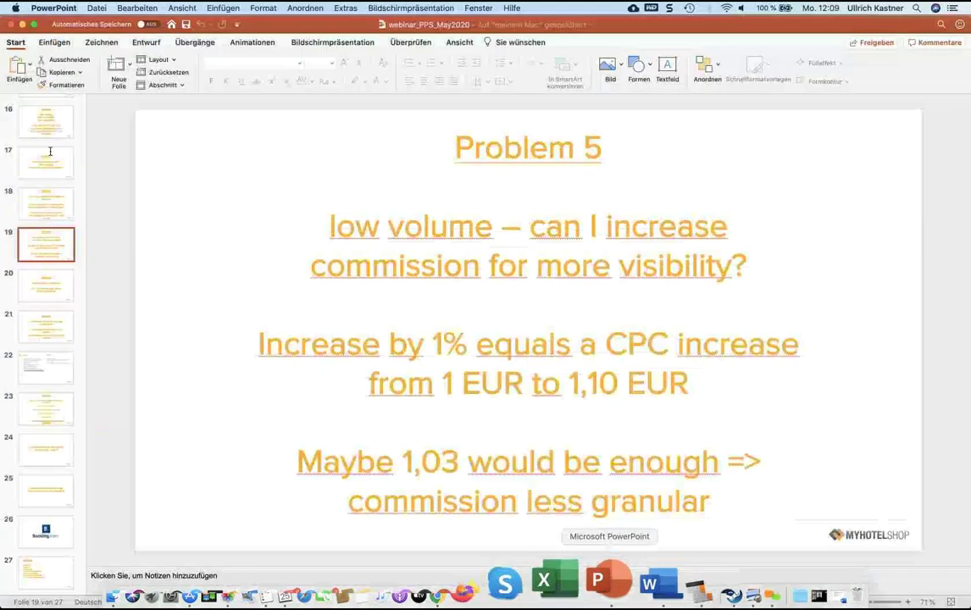
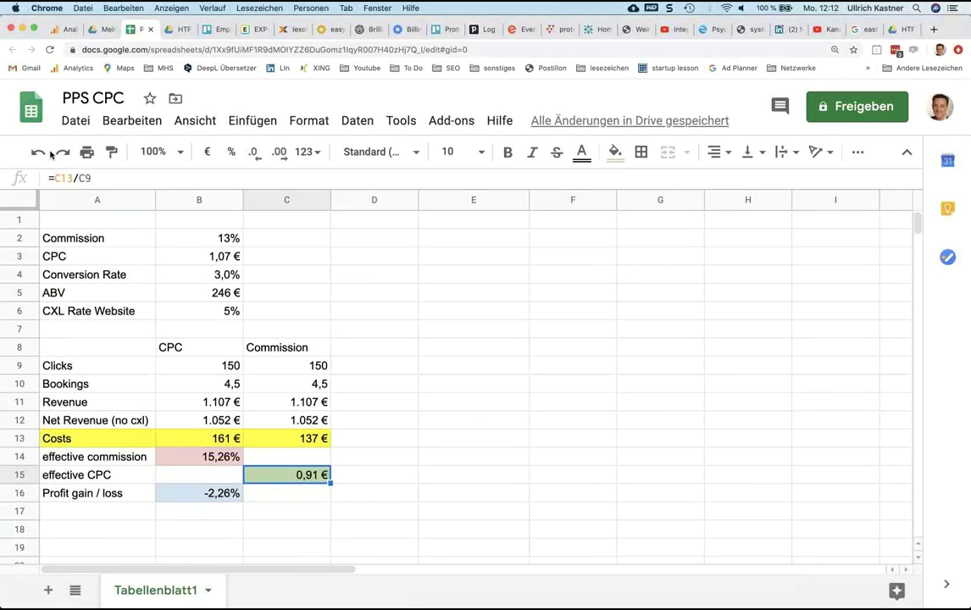
Set the Commission rate in B2 to 5%
{"action": "key", "text": "ctrl+z"}
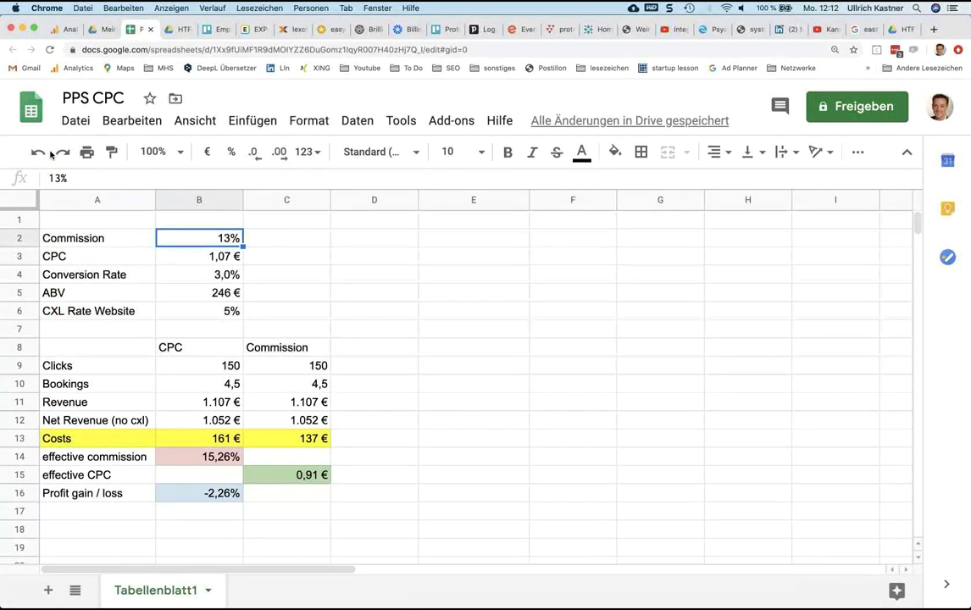
{"action": "key", "text": "ctrl+z"}
{"action": "key", "text": "Down"}
Set the Conversion Rate in B4 to 4,5% and check the Commission column's effective CPC in C15
{"action": "key", "text": "Down"}
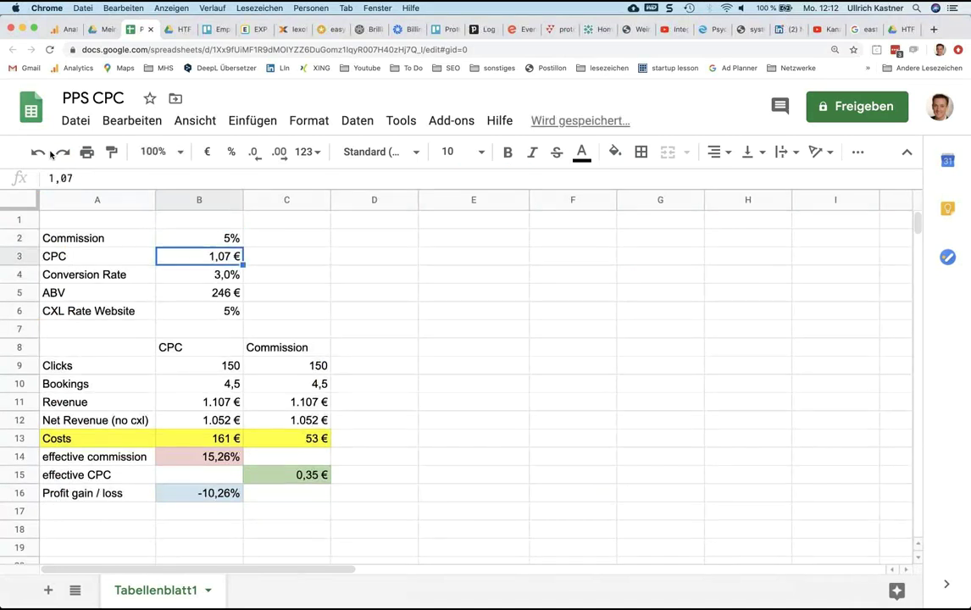
{"action": "type", "text": "4,5"}
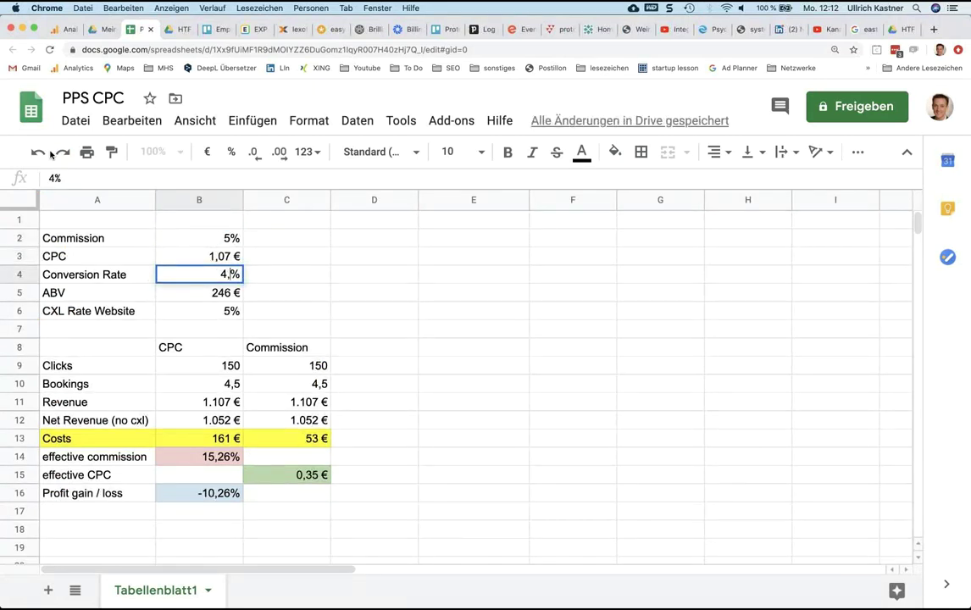
{"action": "key", "text": "Return"}
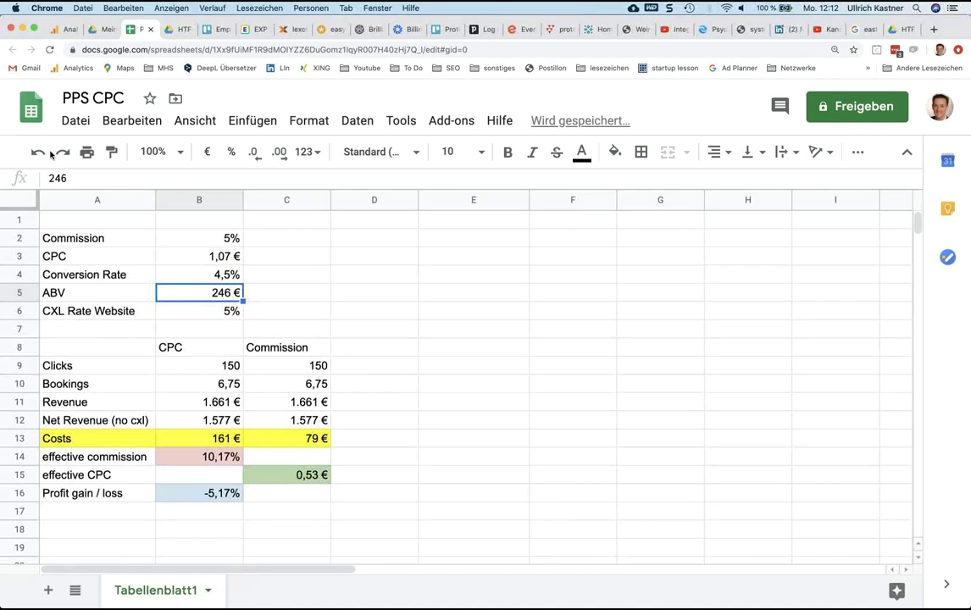
{"action": "key", "text": "Up"}
{"action": "key", "text": "Up"}
{"action": "key", "text": "Up"}
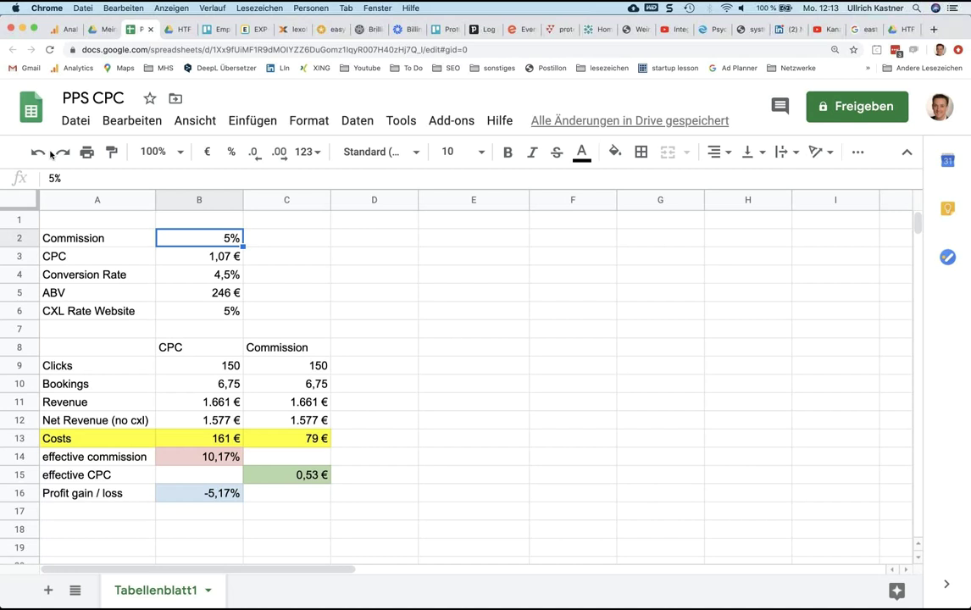
{"action": "left_click", "coordinate": [51, 155]}
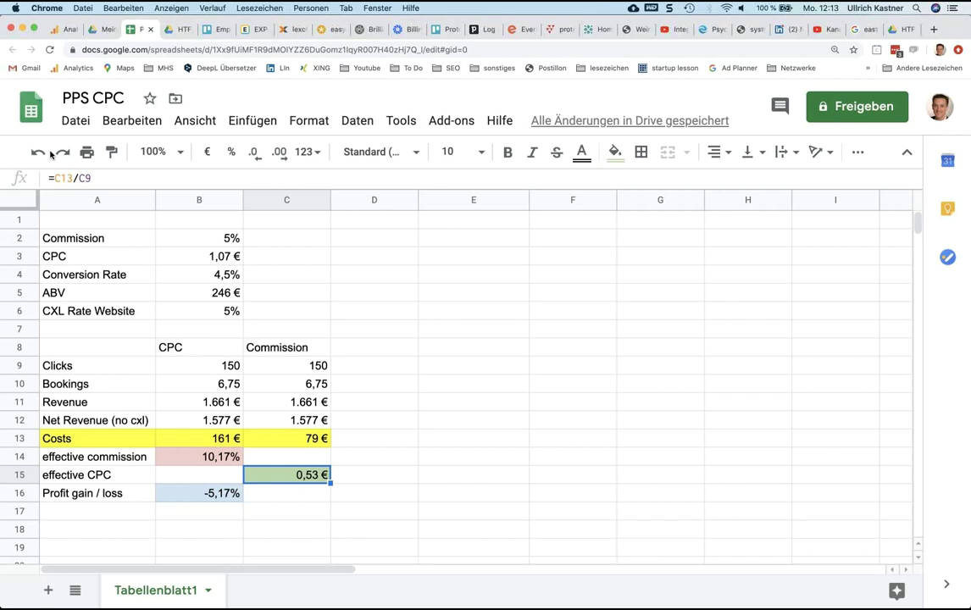
Set the Conversion Rate in B4 to 3%
{"action": "key", "text": "Left"}
{"action": "key", "text": "Up"}
{"action": "key", "text": "Up"}
{"action": "key", "text": "Up"}
{"action": "key", "text": "Up"}
{"action": "key", "text": "Up"}
{"action": "key", "text": "Up"}
{"action": "key", "text": "Up"}
{"action": "key", "text": "Up"}
{"action": "key", "text": "Up"}
{"action": "key", "text": "Up"}
{"action": "key", "text": "Up"}
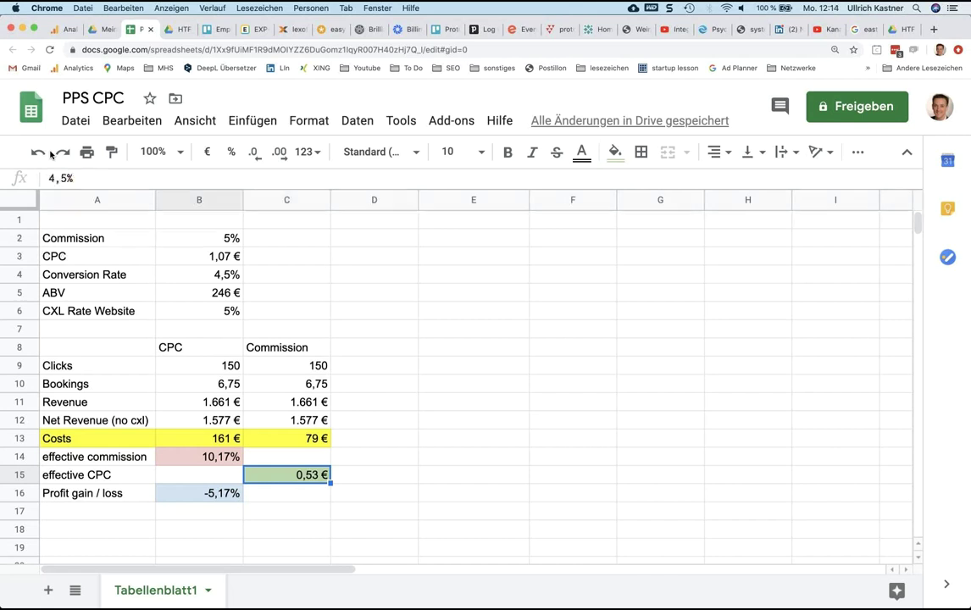
{"action": "type", "text": "3%"}
{"action": "key", "text": "Return"}
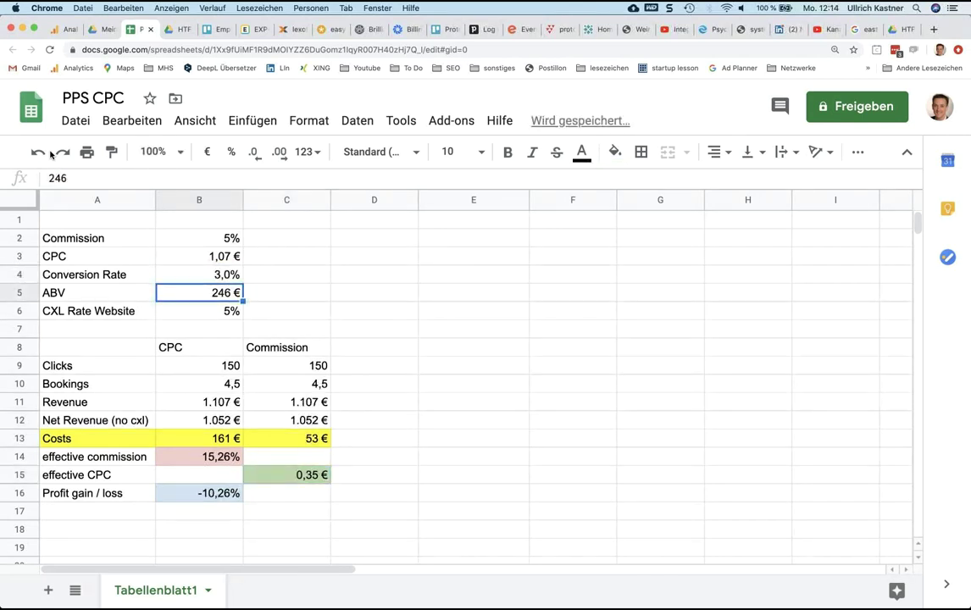
Set the ABV in B5 to 200 € and examine the Commission column's effective CPC in C15
{"action": "type", "text": "200"}
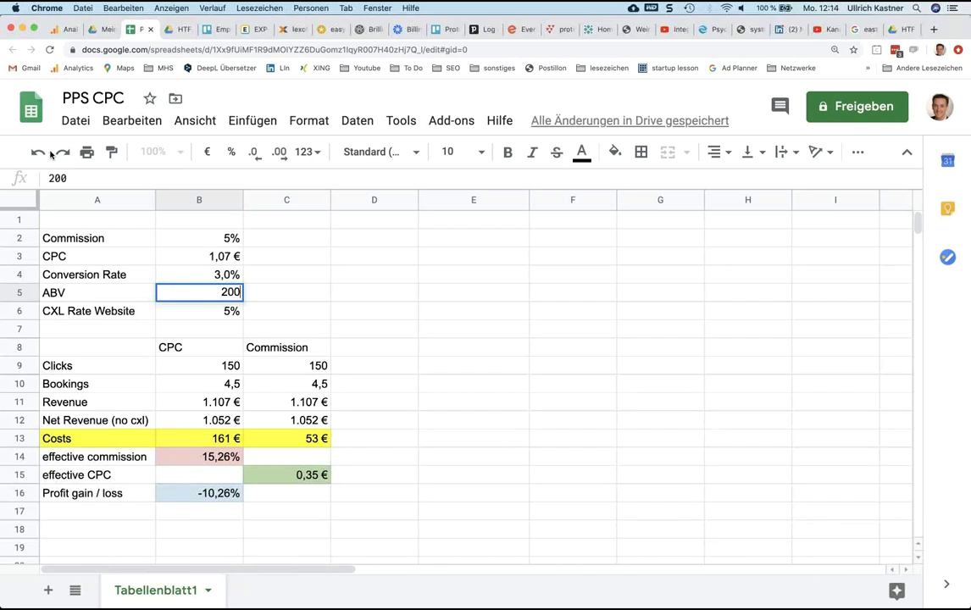
{"action": "key", "text": "Return"}
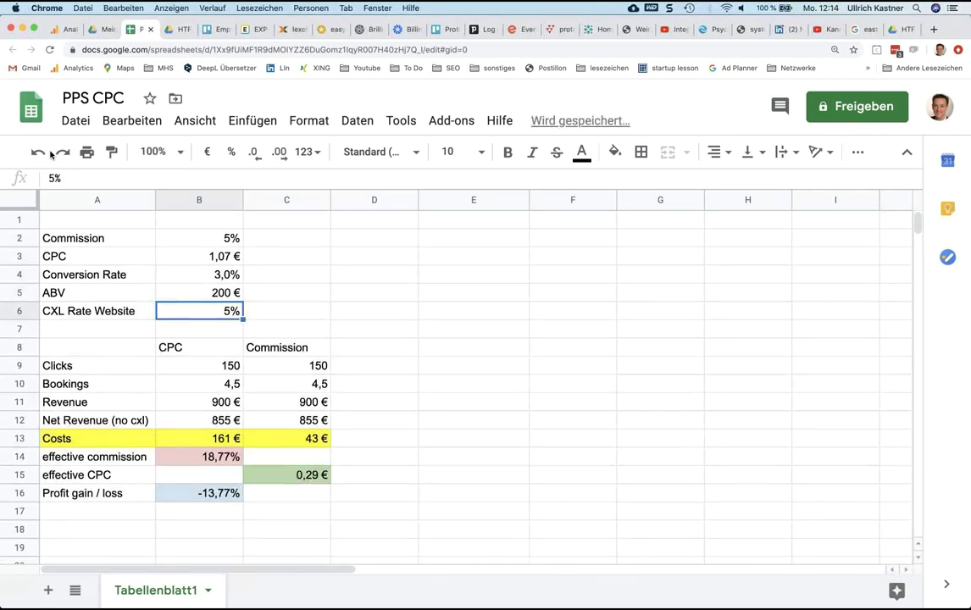
{"action": "key", "text": "Right"}
{"action": "key", "text": "Down"}
{"action": "key", "text": "Down"}
{"action": "key", "text": "Down"}
{"action": "key", "text": "Down"}
{"action": "key", "text": "Down"}
{"action": "key", "text": "Down"}
{"action": "key", "text": "Down"}
{"action": "key", "text": "Down"}
{"action": "key", "text": "Down"}
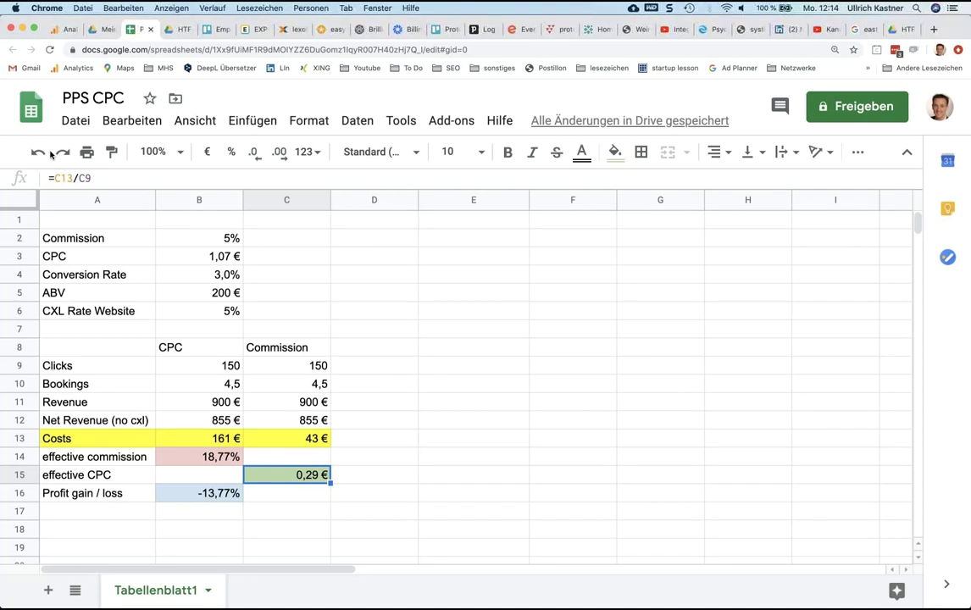
Try to set the Conversion Rate in B4 to 4,5
{"action": "left_click", "coordinate": [51, 154]}
{"action": "type", "text": "4.5"}
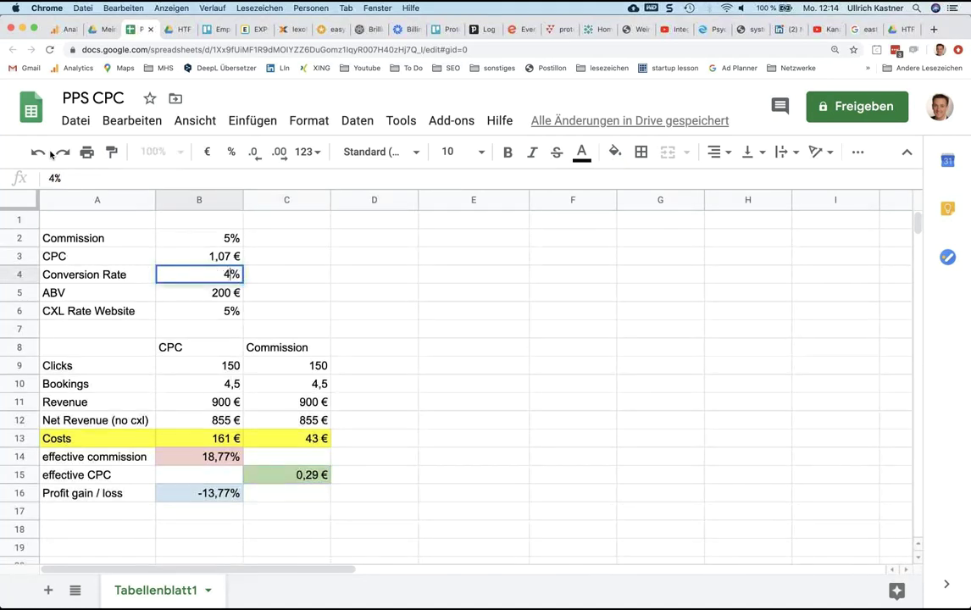
{"action": "key", "text": "Return"}
{"action": "key", "text": "Up"}
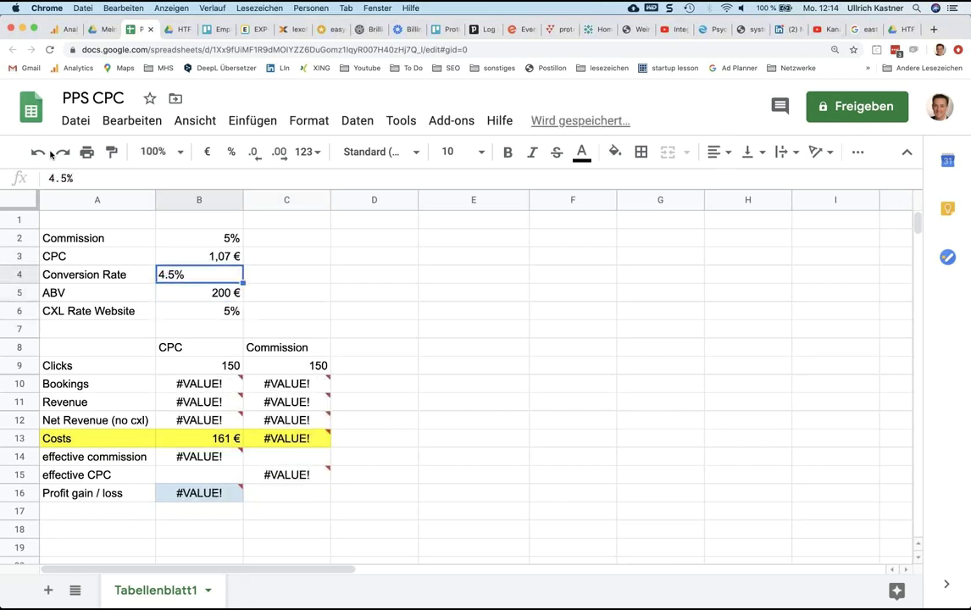
{"action": "type", "text": "4,7"}
{"action": "key", "text": "BackSpace"}
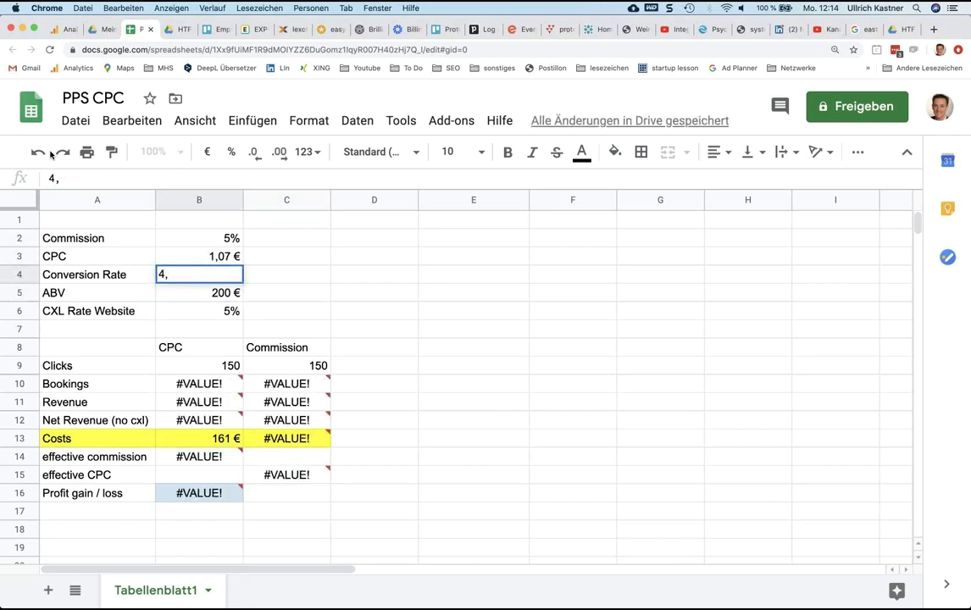
{"action": "type", "text": "5"}
{"action": "key", "text": "Return"}
Restore the ABV in B5 to 246 € and set the Conversion Rate in B4 to 4,5% as a percentage
{"action": "type", "text": "246"}
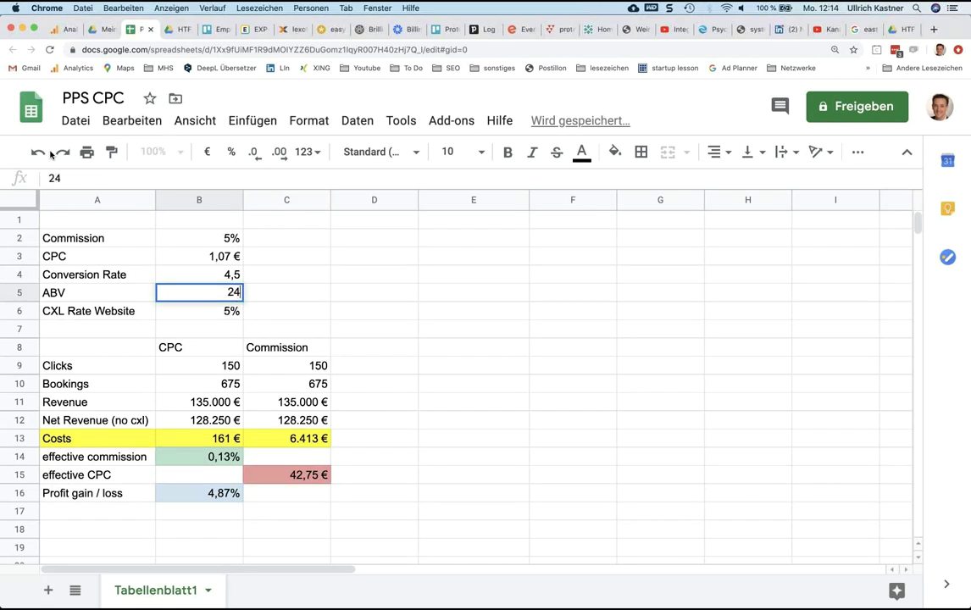
{"action": "key", "text": "Return"}
{"action": "key", "text": "Up"}
{"action": "key", "text": "Up"}
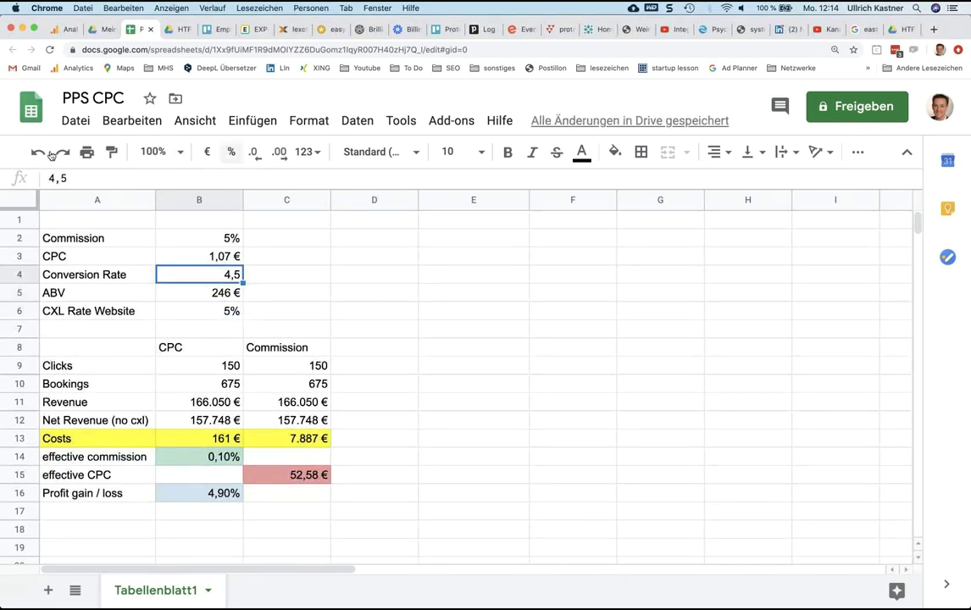
{"action": "key", "text": "ctrl+shift+5"}
{"action": "type", "text": "4,5%"}
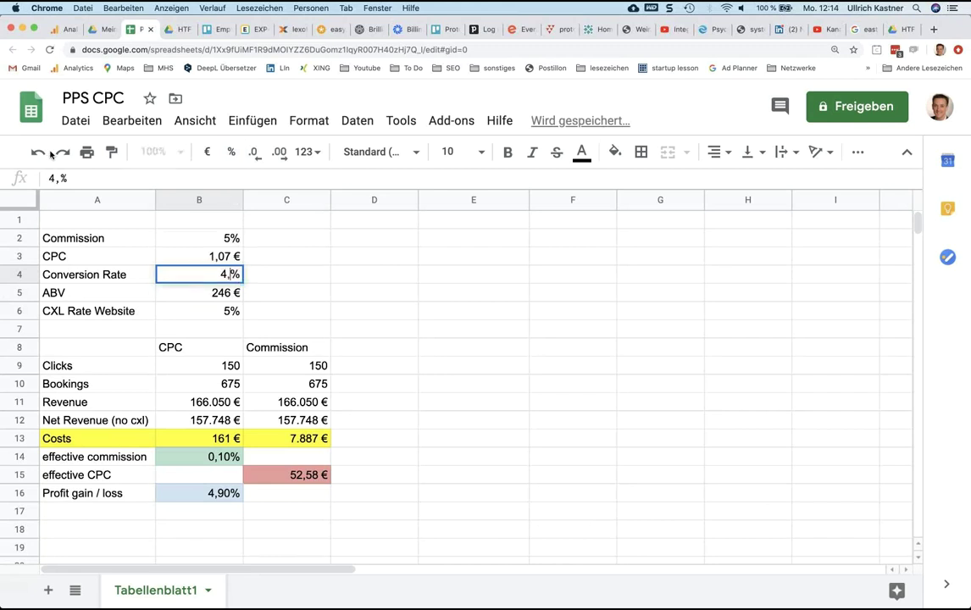
{"action": "key", "text": "Return"}
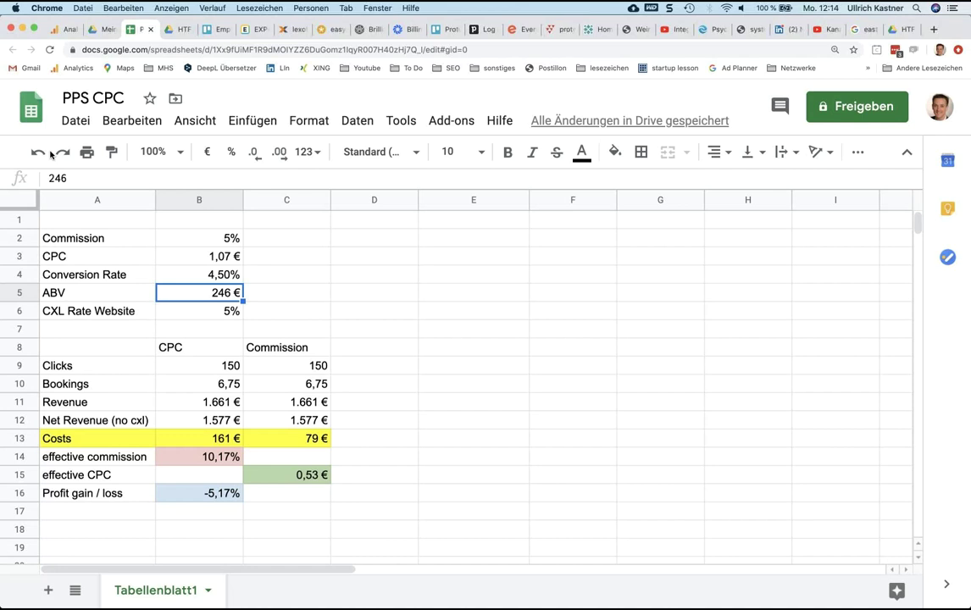
Set the Conversion Rate in B4 to 5% and the ABV in B5 to 300 €
{"action": "key", "text": "Up"}
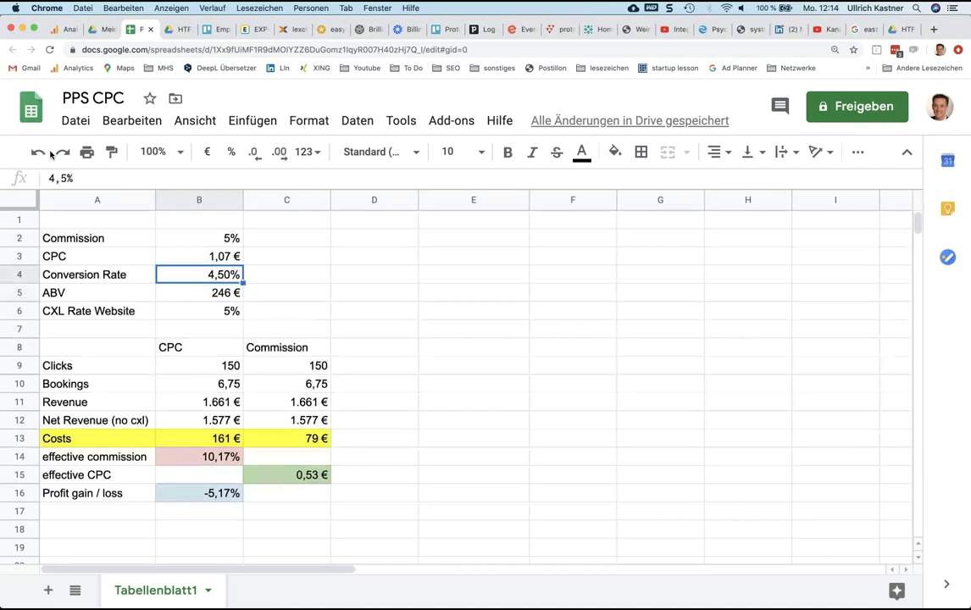
{"action": "type", "text": "5"}
{"action": "key", "text": "Return"}
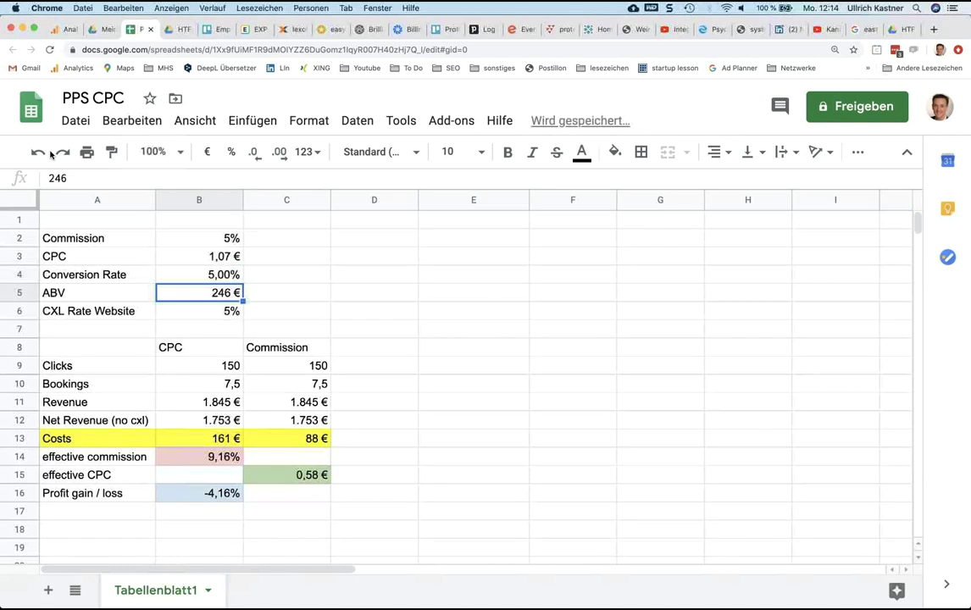
{"action": "type", "text": "300"}
{"action": "key", "text": "Return"}
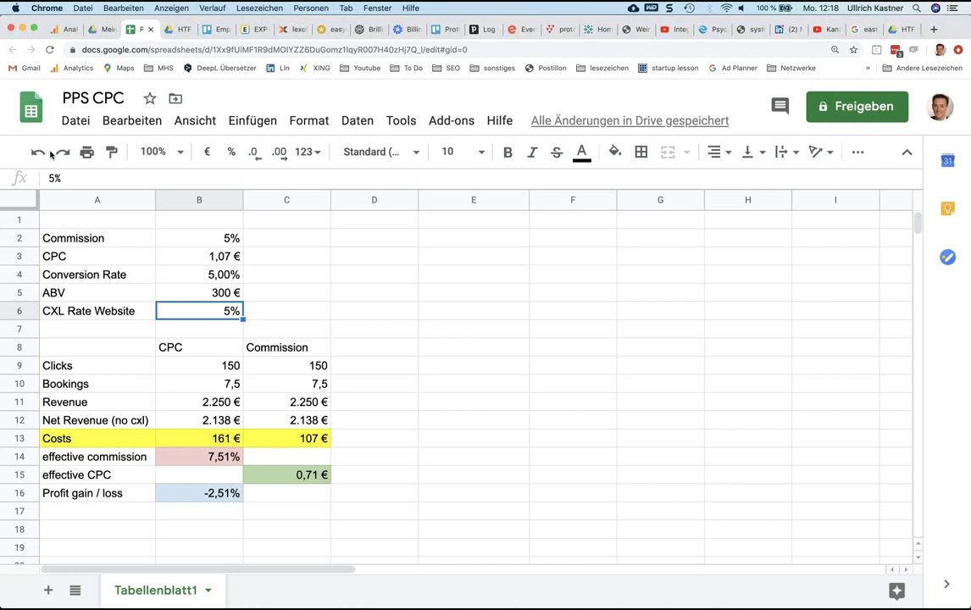
Switch to the PowerPoint presentation and show slide 22 comparing Pro CPC and Pro PPS
{"action": "mouse_move", "coordinate": [459, 576]}
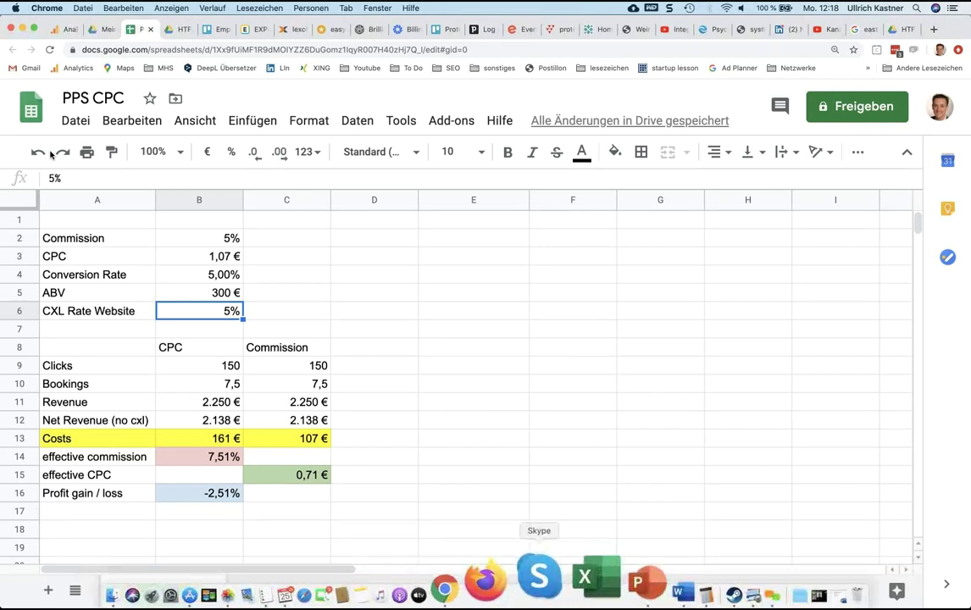
{"action": "left_click", "coordinate": [579, 577]}
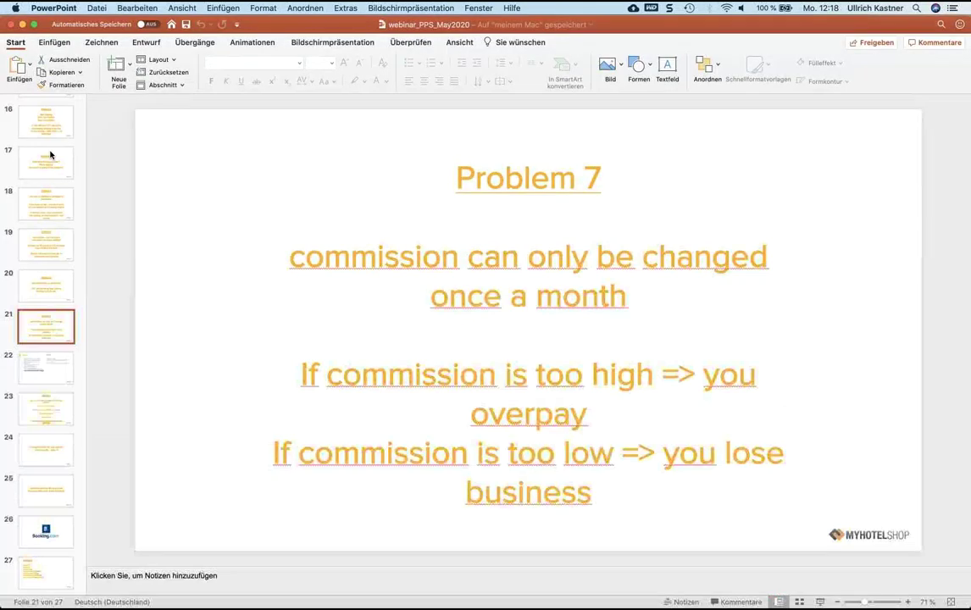
{"action": "key", "text": "Down"}
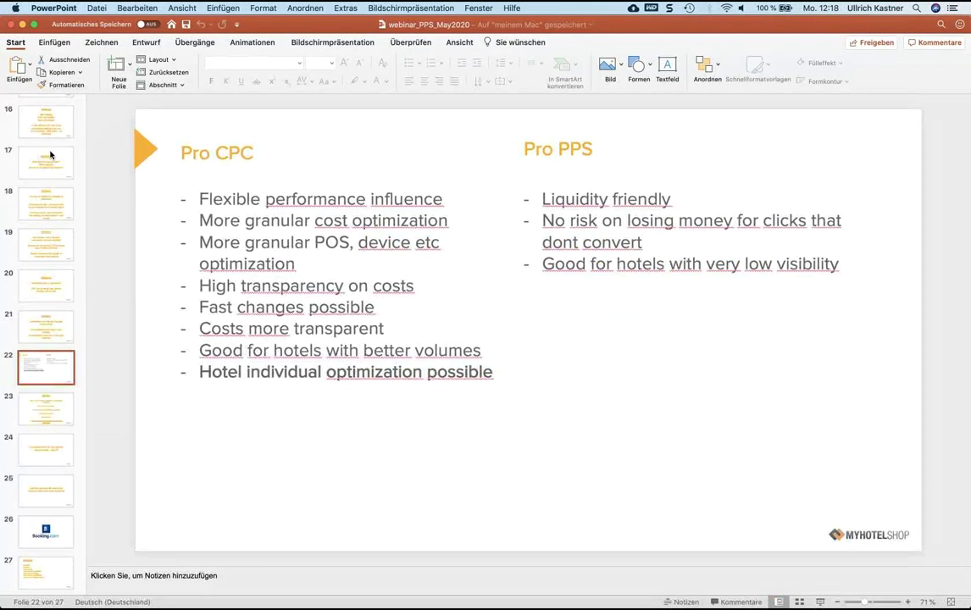